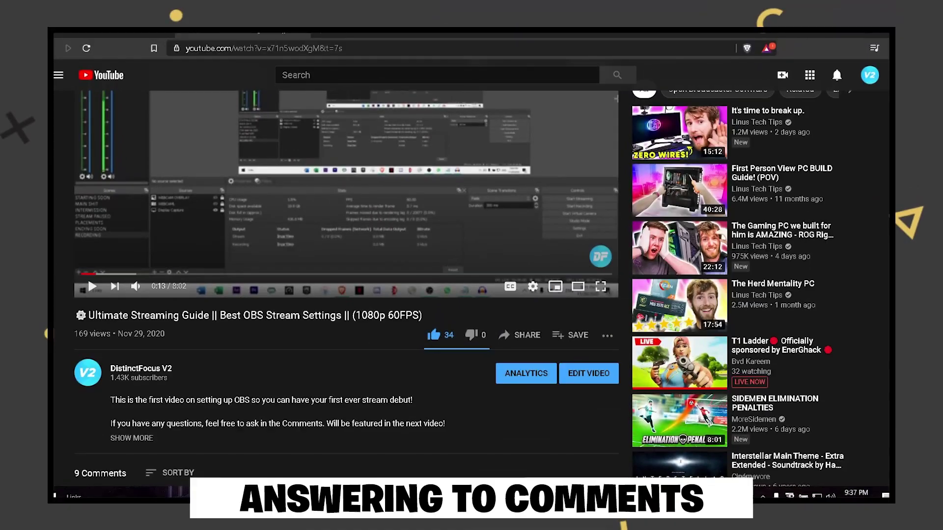
Scroll down the Ultimate Streaming Guide video page toward its comments section.
scroll(886, 236, "down", 6)
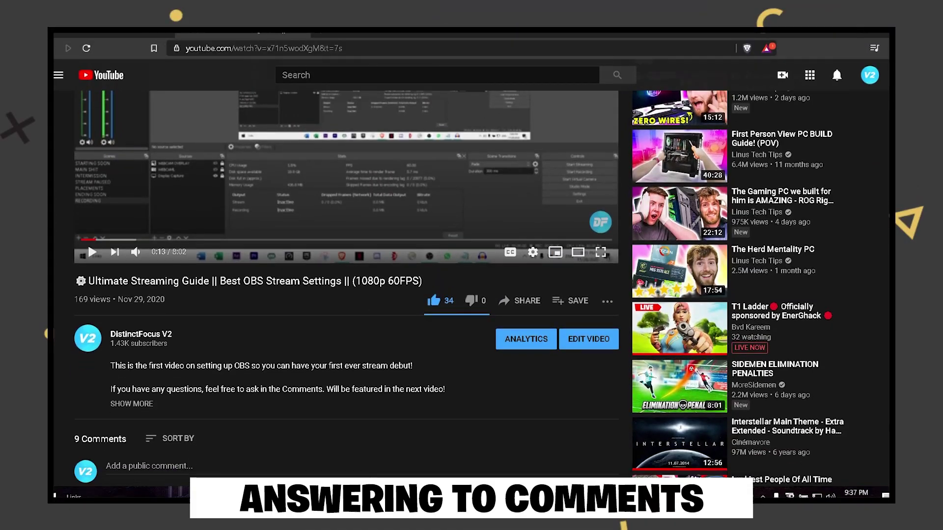
scroll(886, 236, "down", 2)
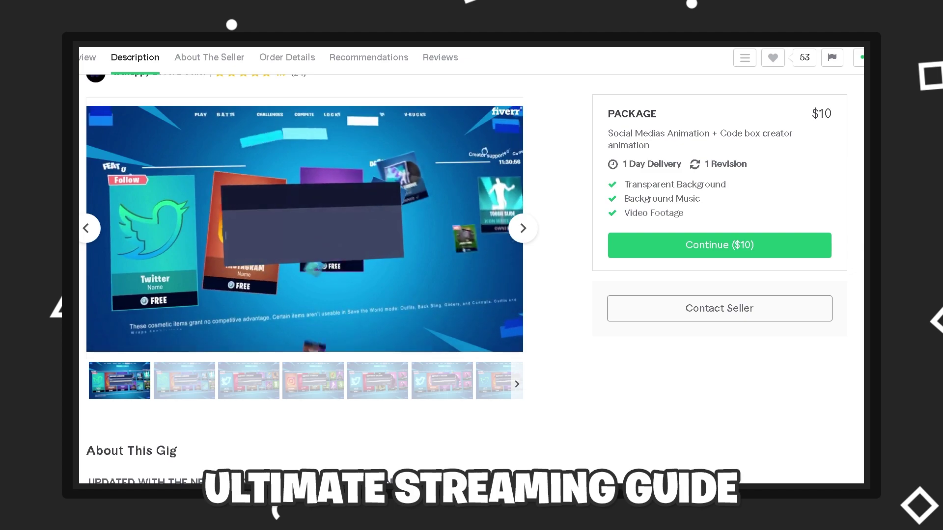
Pause the Fortnite item shop animation gig's preview video and scroll the Fiverr page back to the top.
scroll(102, 396, "up", 1)
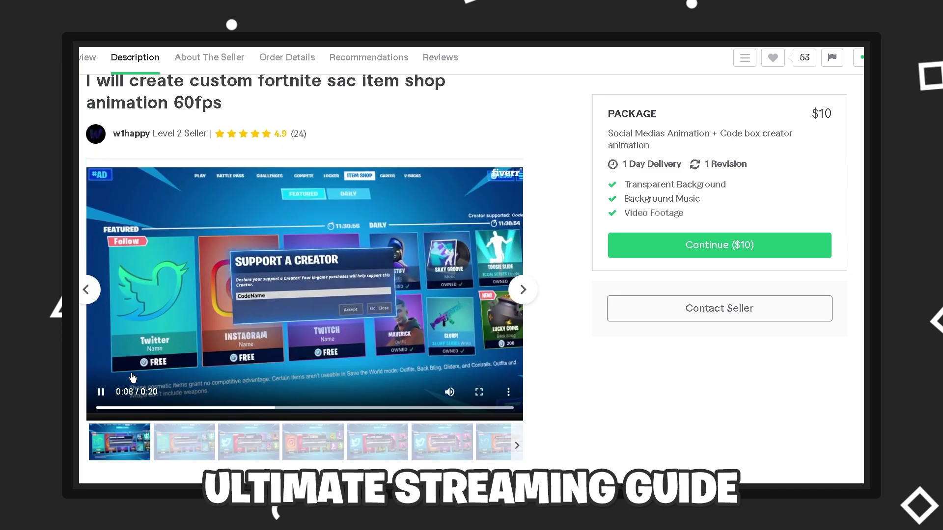
left_click(102, 396)
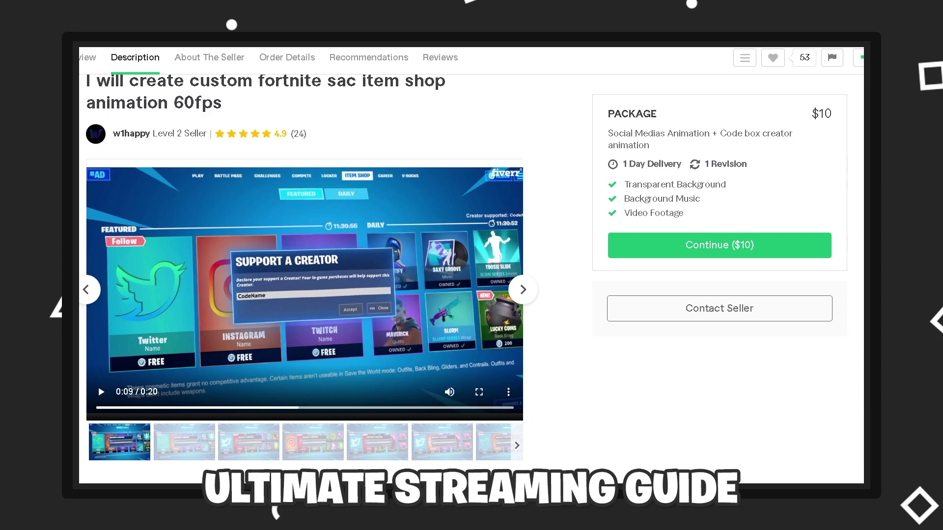
scroll(304, 275, "up", 2)
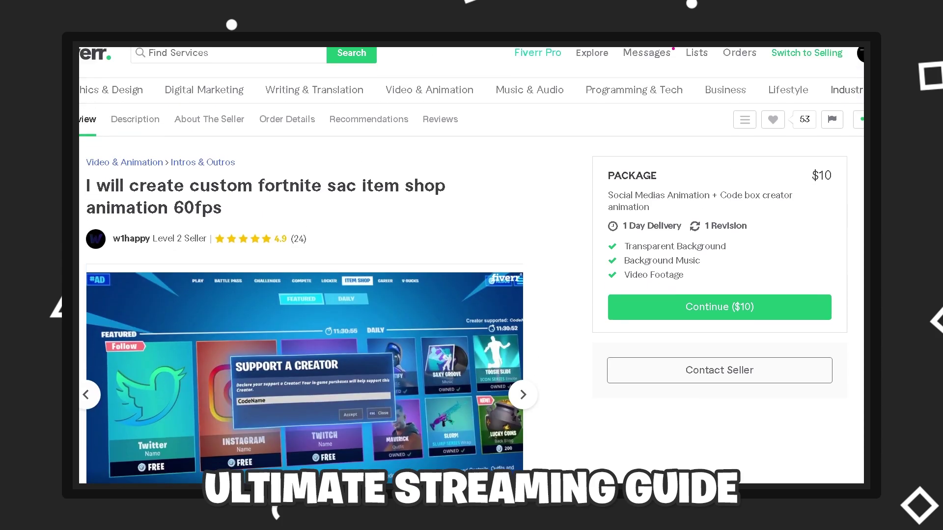
scroll(304, 275, "down", 12)
scroll(304, 275, "up", 12)
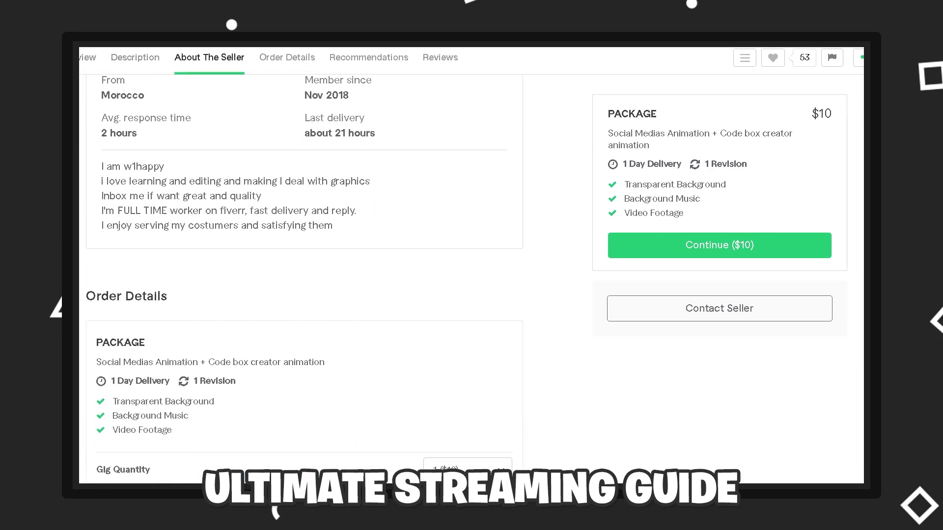
scroll(305, 275, "up", 1)
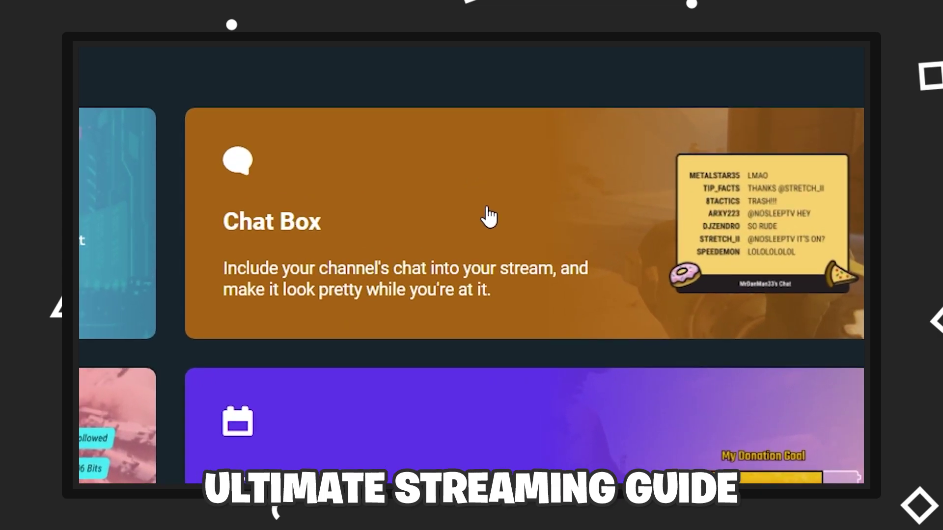
Copy the Chat Box widget URL from the Streamlabs Widget Gallery and minimize the browser.
left_click(674, 194)
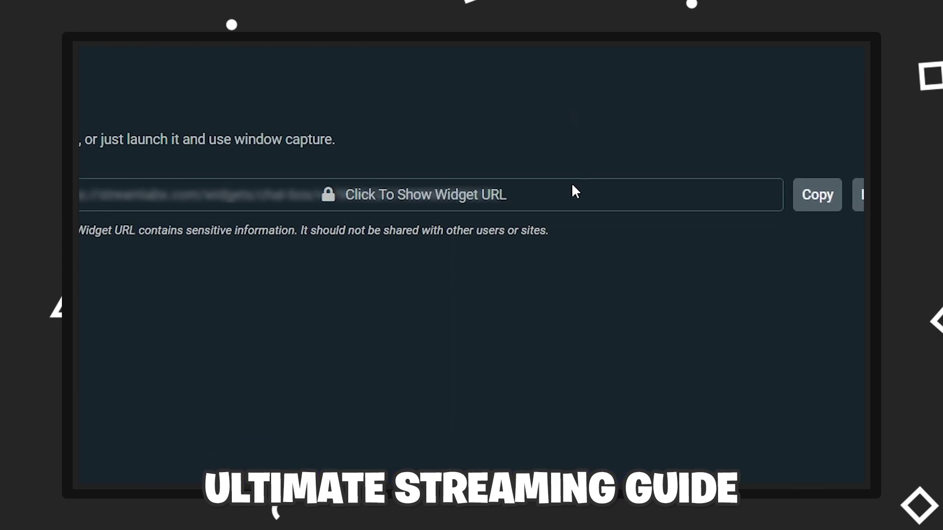
left_click(818, 208)
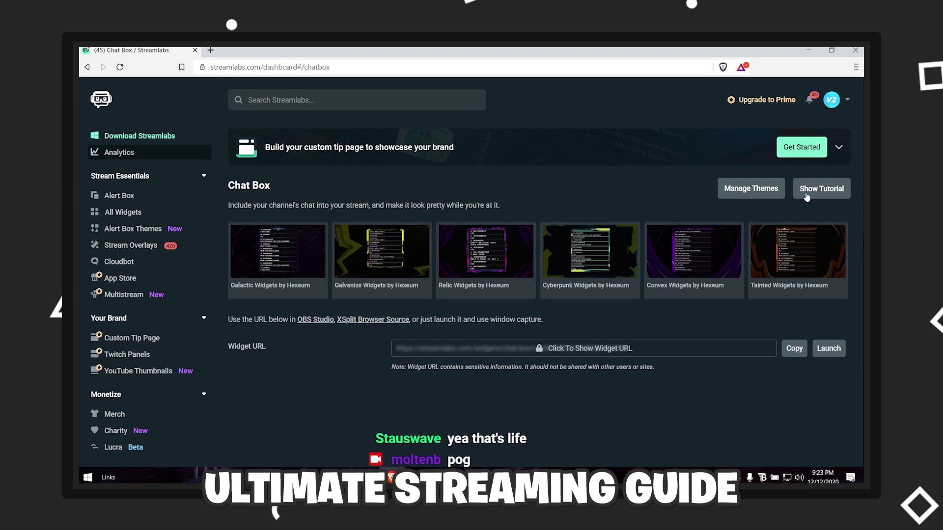
left_click(808, 50)
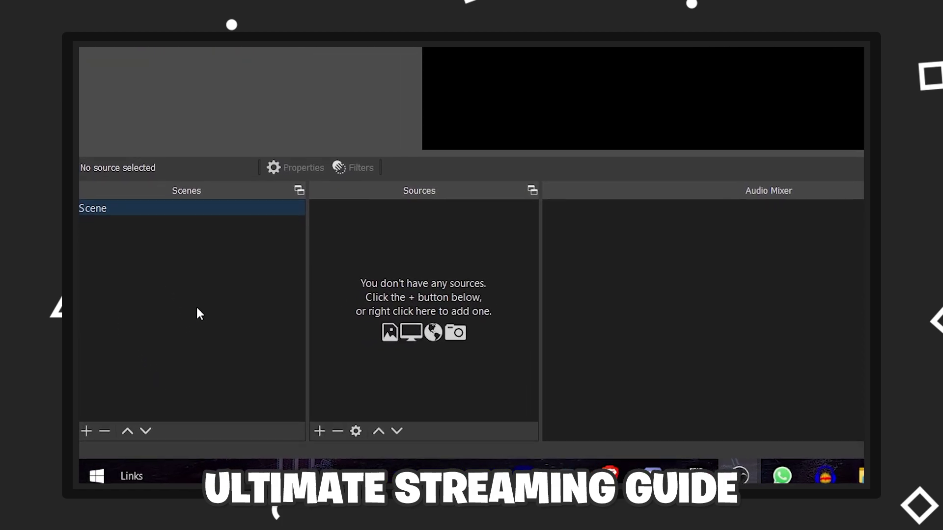
Add a new scene named STARTING SOON.
left_click(88, 424)
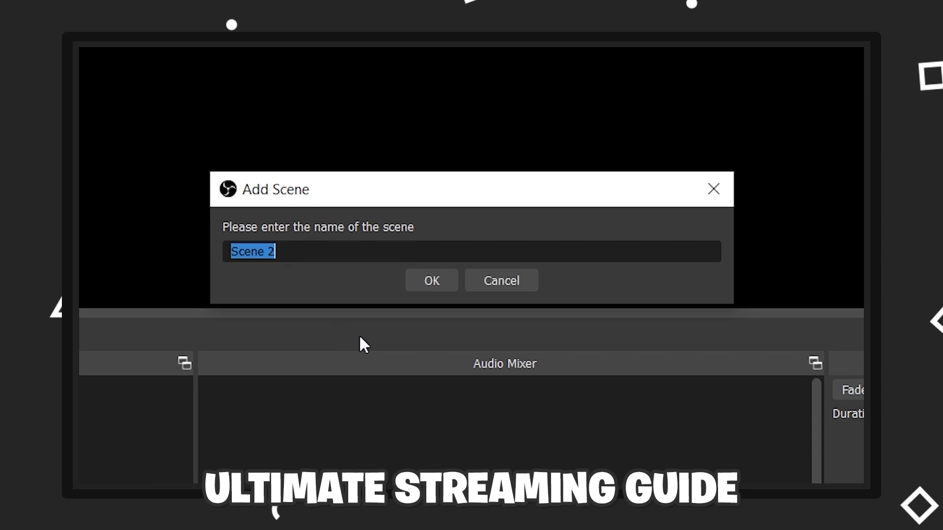
type("STARTING ")
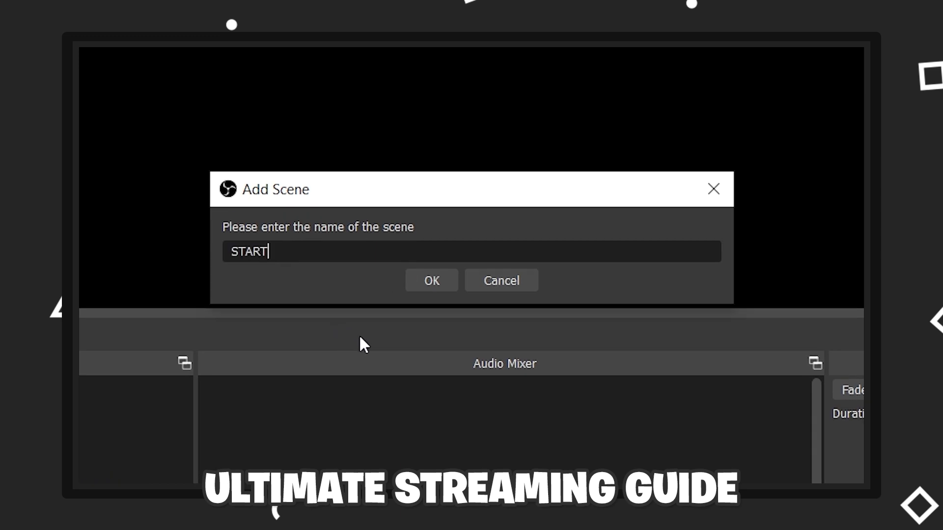
type("SOON")
key("Return")
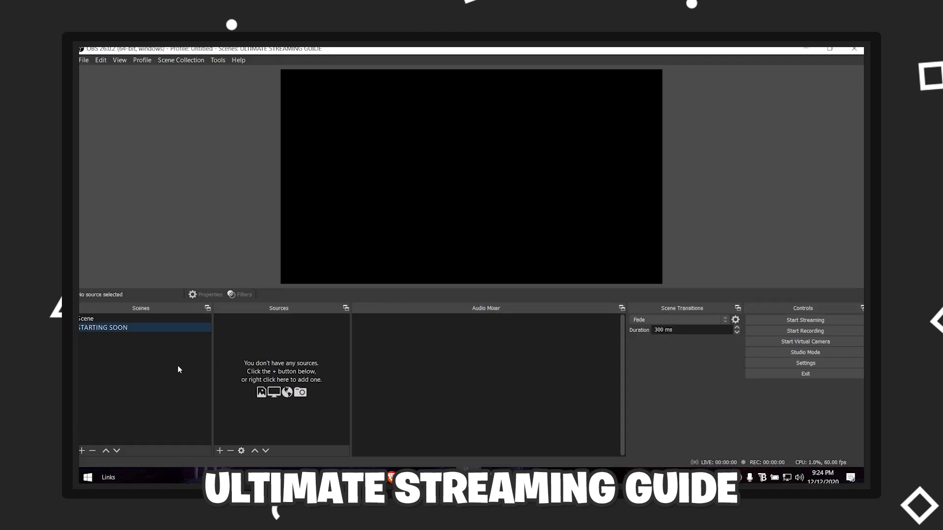
Delete the default Scene, leaving STARTING SOON as the only scene.
left_click(129, 319)
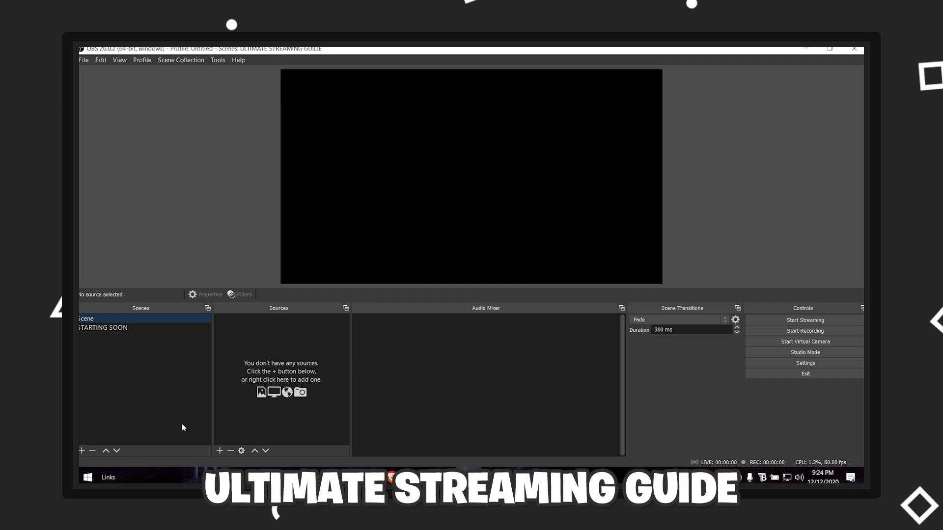
key("Delete")
key("Return")
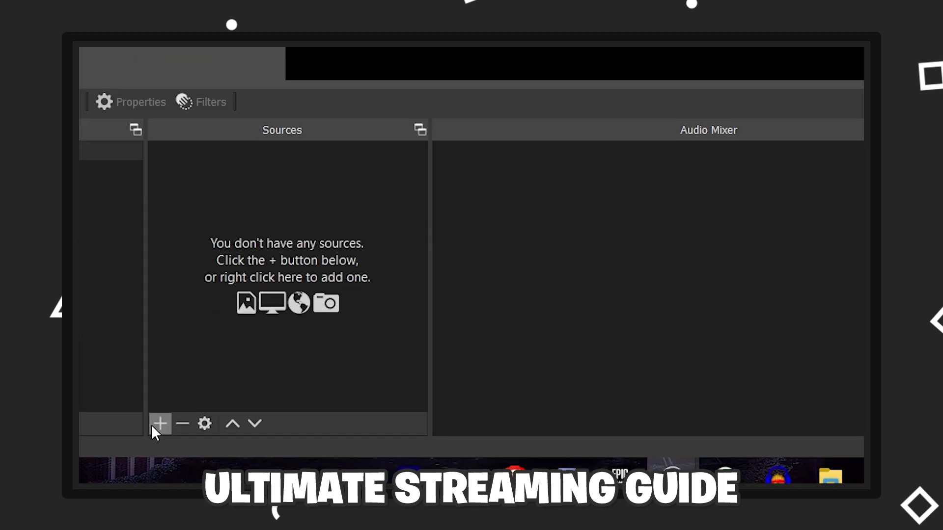
Add an Image source named OVERLAY and browse for its picture file.
left_click(154, 425)
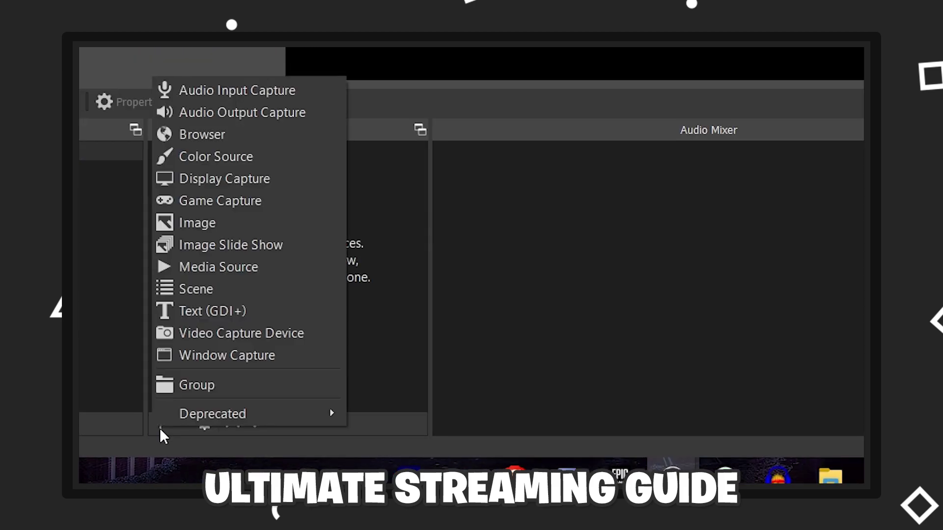
left_click(251, 222)
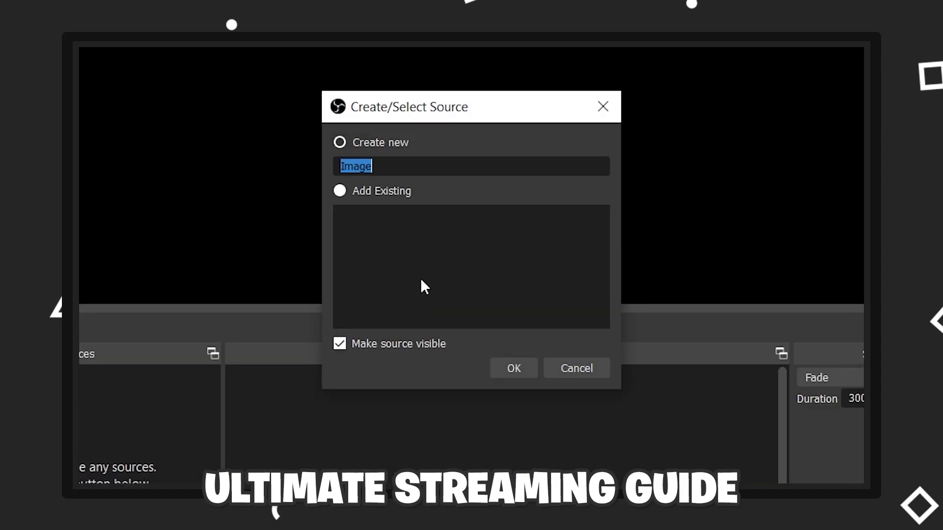
type("OVERLAY")
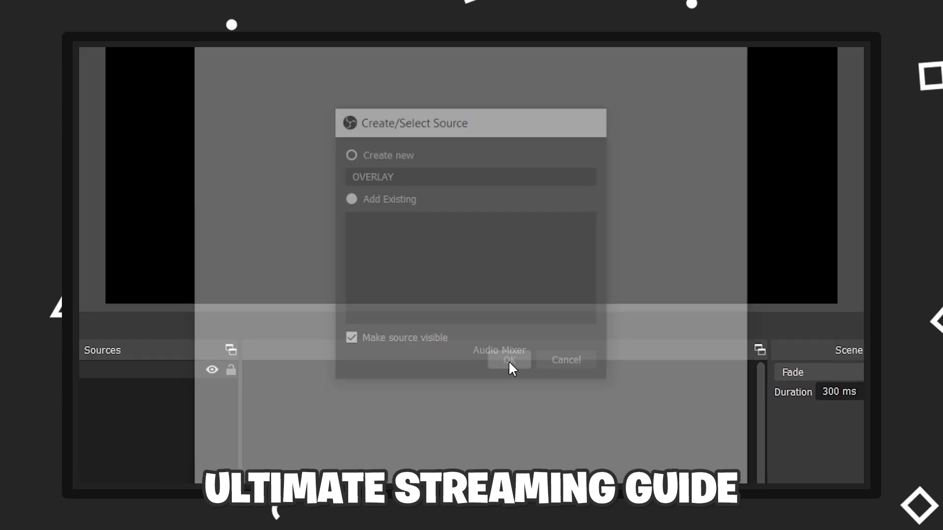
left_click(513, 368)
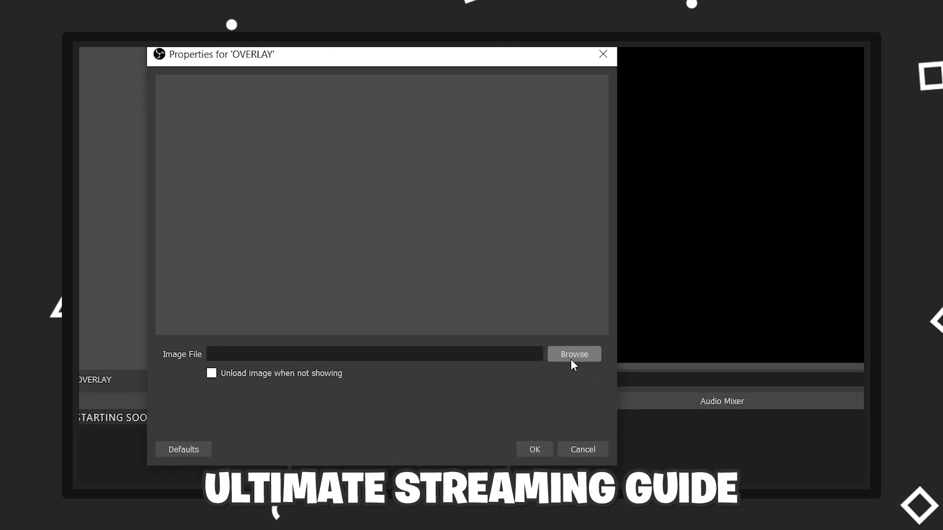
left_click(573, 358)
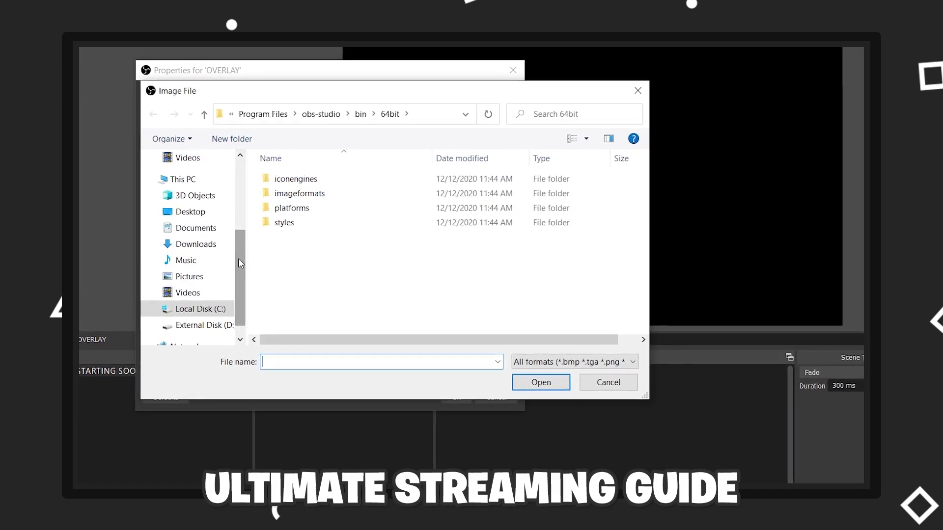
Load 'Starting Soon - 3' from Desktop > Ultimate Streaming Guide into OVERLAY.
left_click(190, 212)
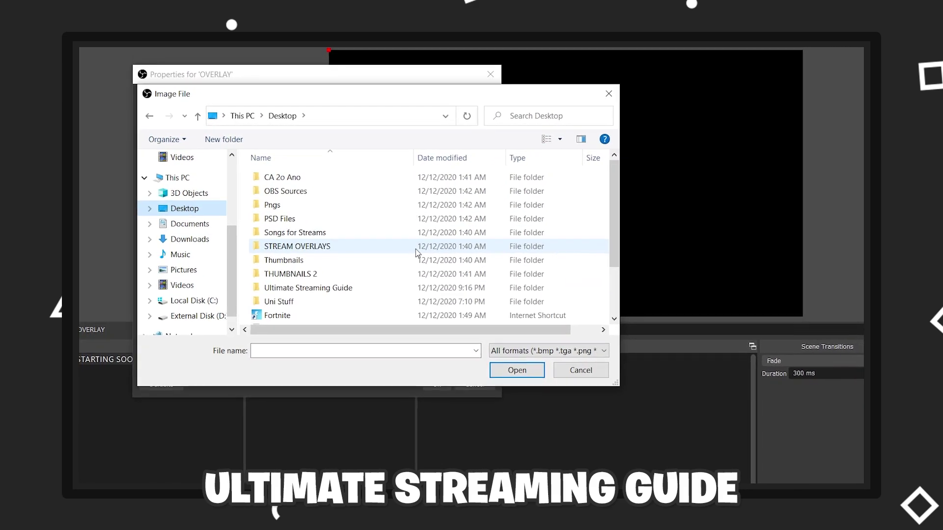
scroll(407, 240, "down", 2)
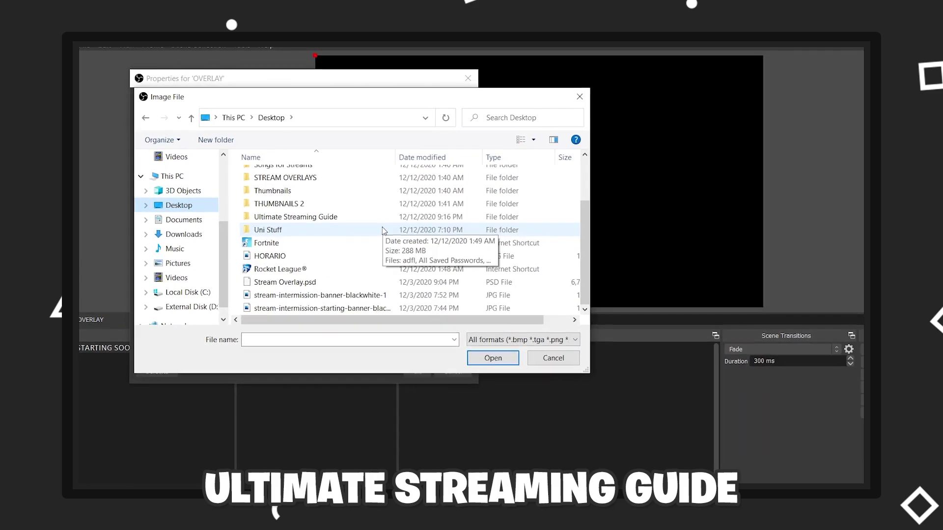
left_click(318, 217)
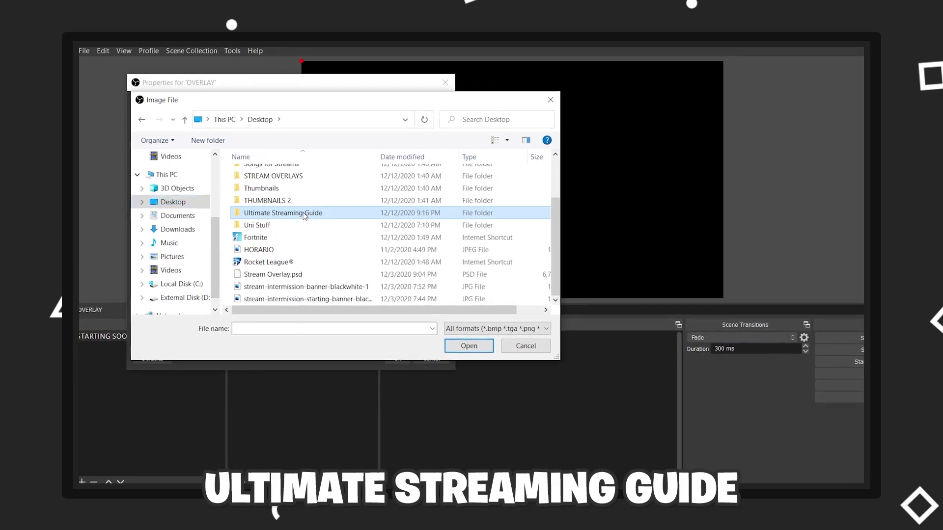
double_click(304, 214)
left_click(271, 207)
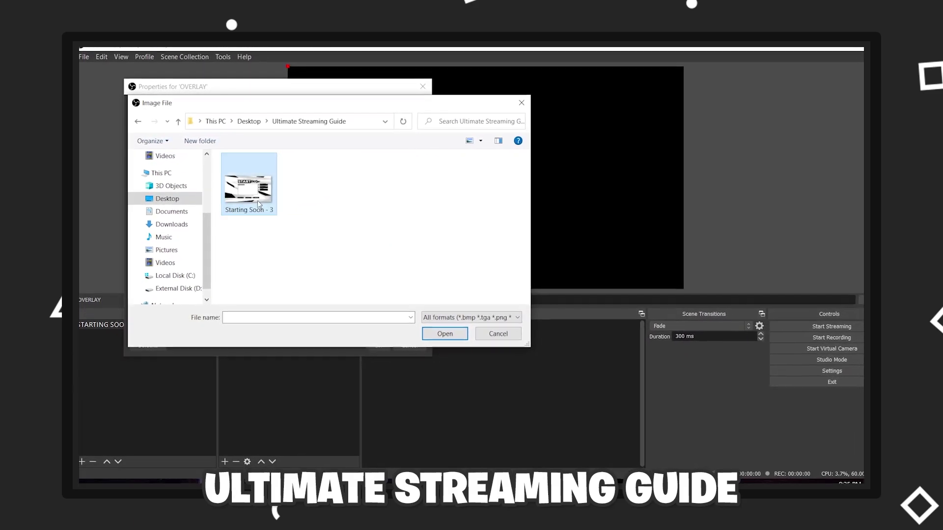
left_click(445, 333)
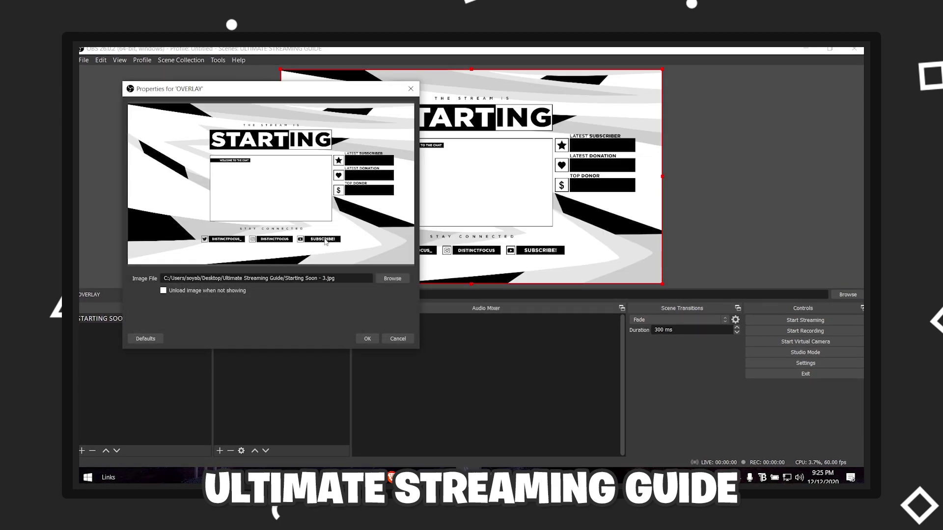
left_click_drag(346, 92, 406, 113)
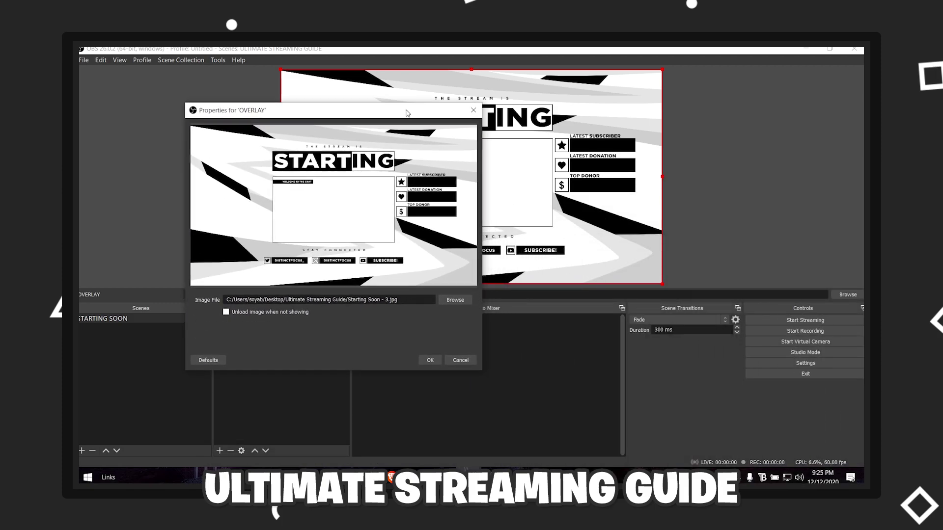
left_click(430, 361)
Lock the OVERLAY source in place and deselect it.
left_click(346, 319)
left_click(321, 371)
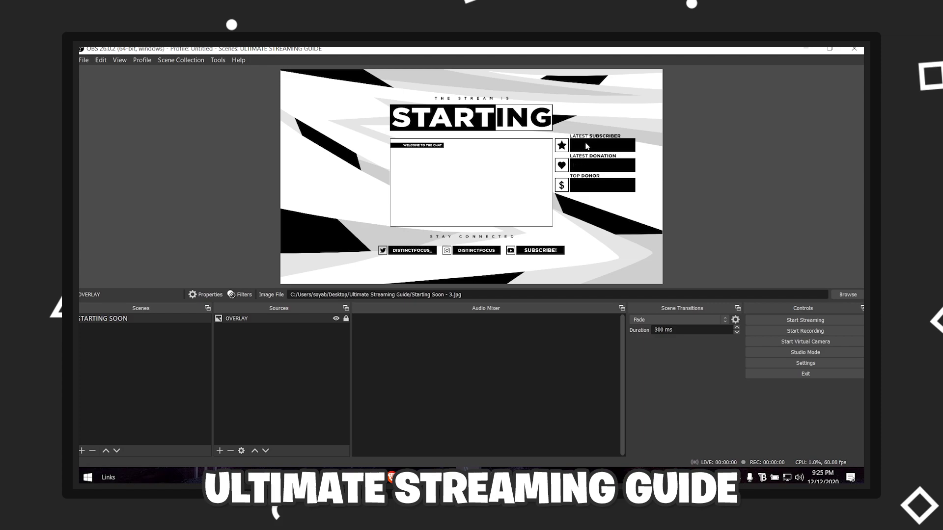
left_click(308, 364)
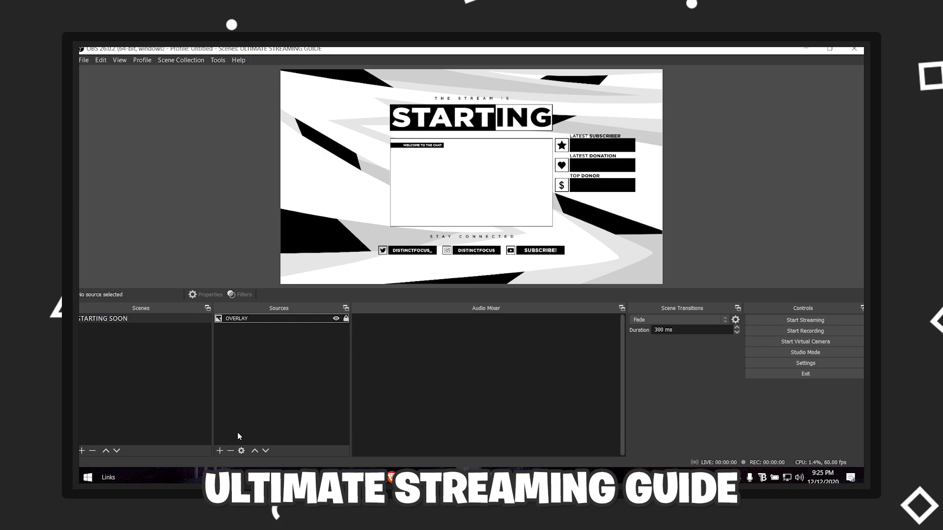
Add a Browser source named CHATBOX and move it toward the overlay's chat panel.
left_click(219, 452)
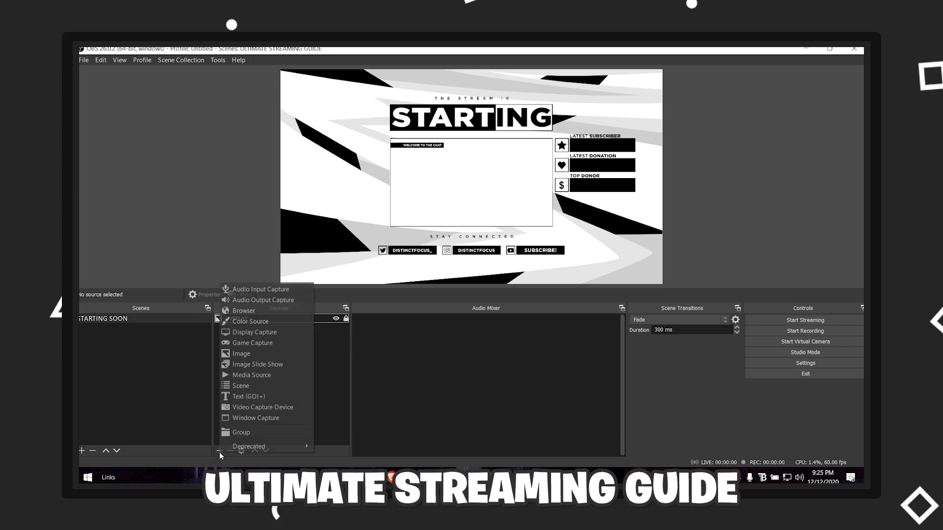
left_click(261, 311)
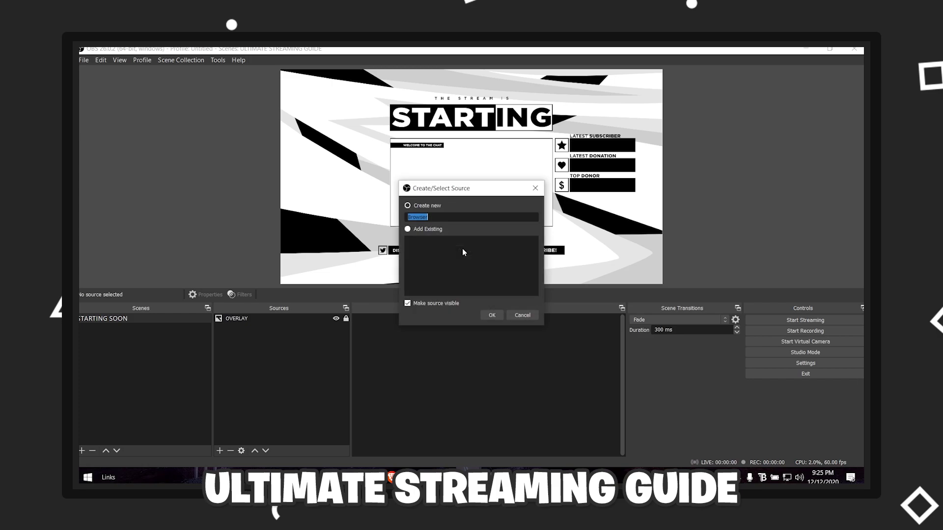
type("CHATBOX")
left_click(491, 315)
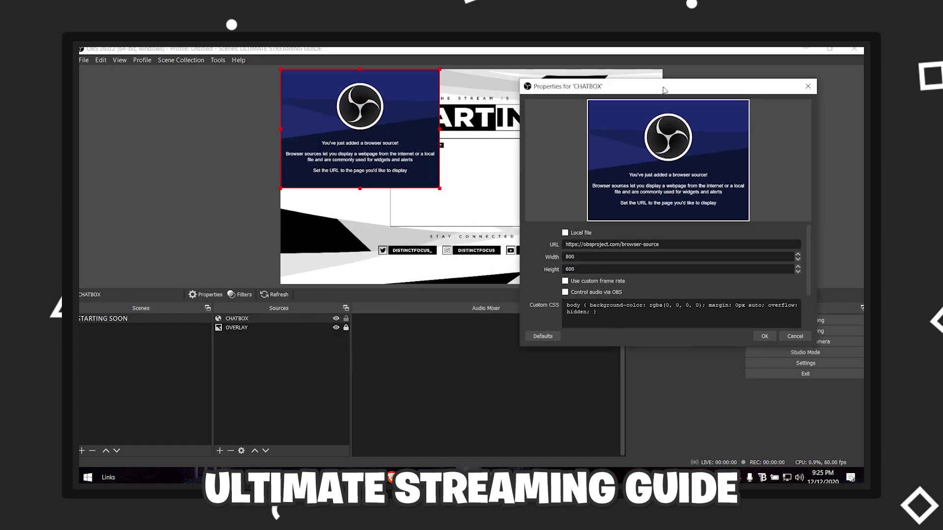
left_click_drag(402, 138, 425, 173)
Delete the default URL from the CHATBOX properties.
left_click_drag(707, 87, 652, 92)
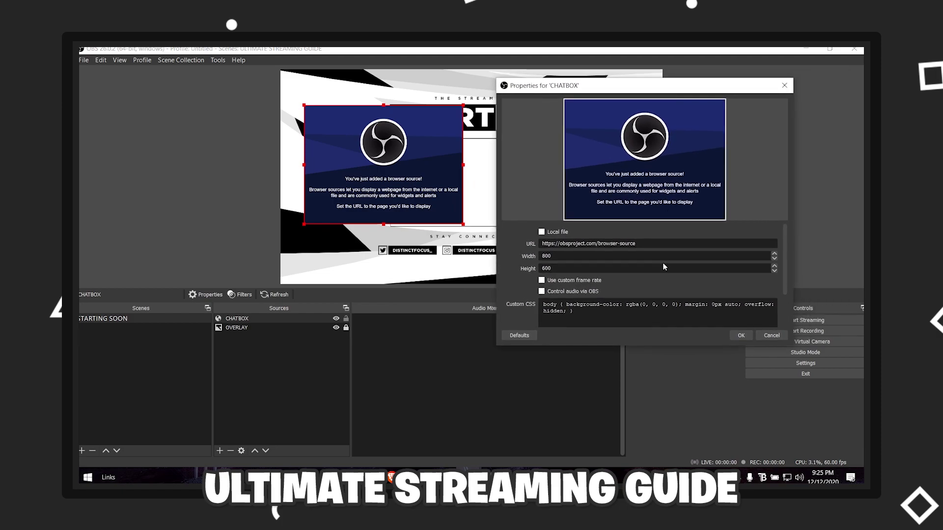
left_click_drag(642, 243, 541, 244)
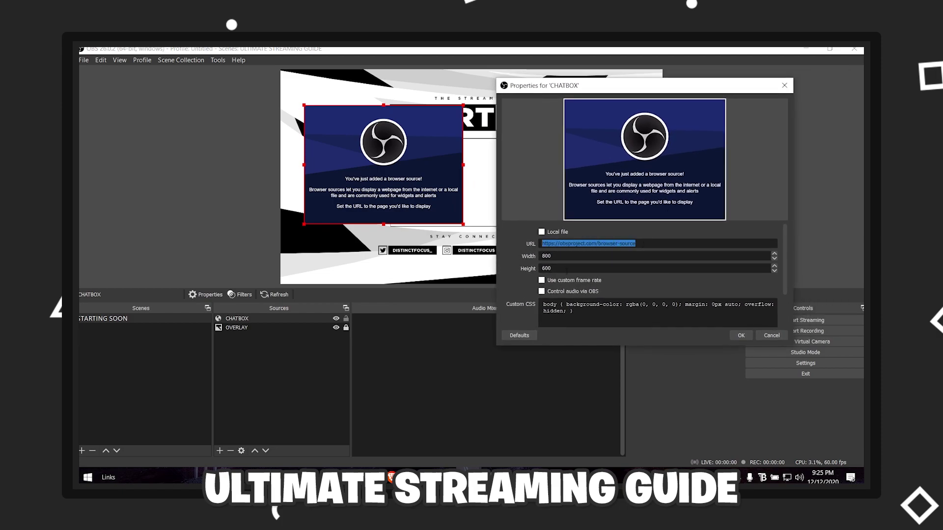
key("BackSpace")
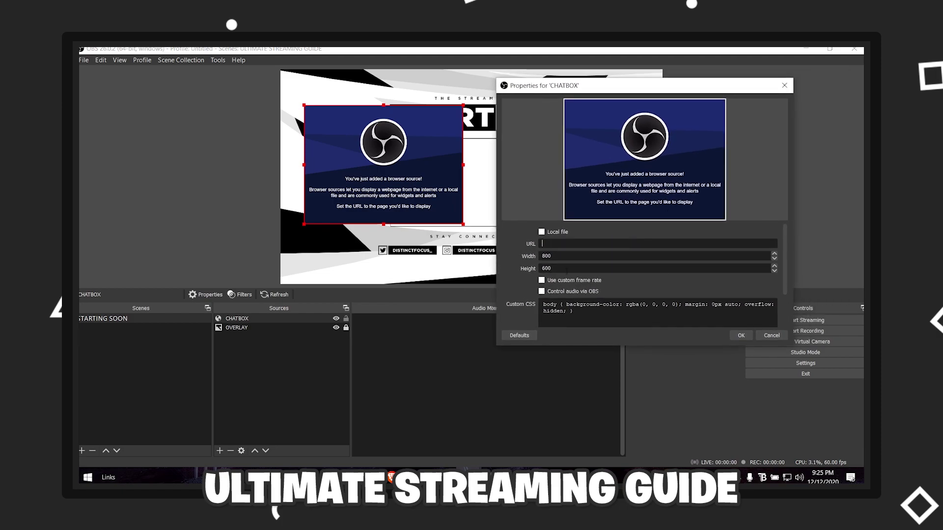
Copy the Widget URL from the Streamlabs Chat Box page, then return to CHATBOX properties in OBS.
left_click(391, 474)
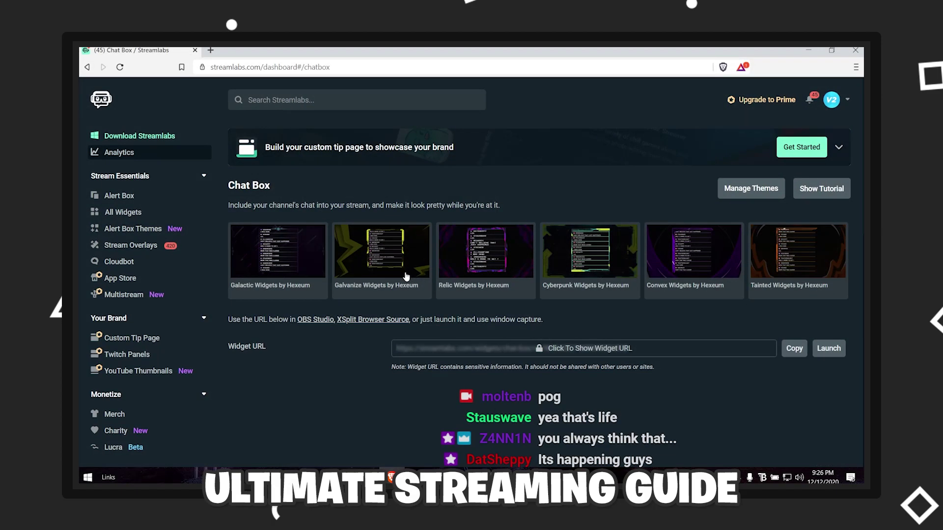
scroll(340, 337, "down", 2)
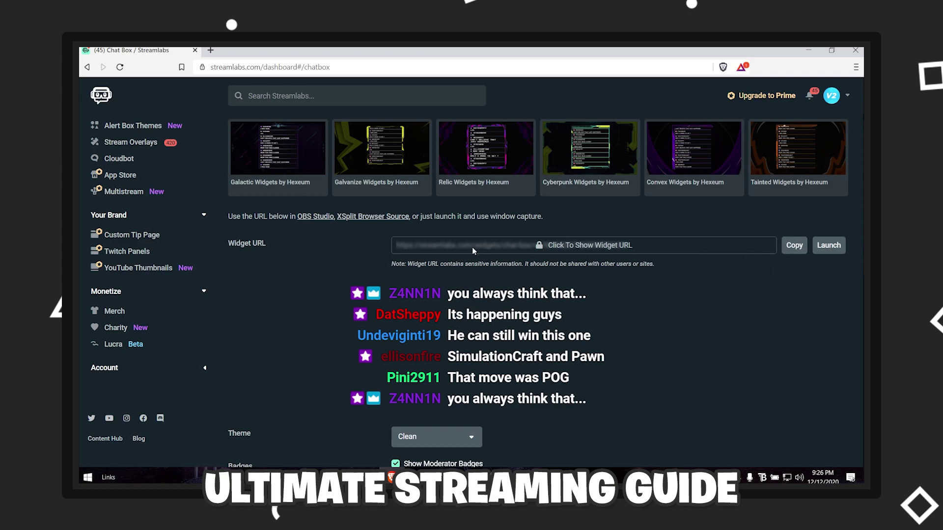
scroll(420, 239, "up", 2)
scroll(378, 248, "down", 2)
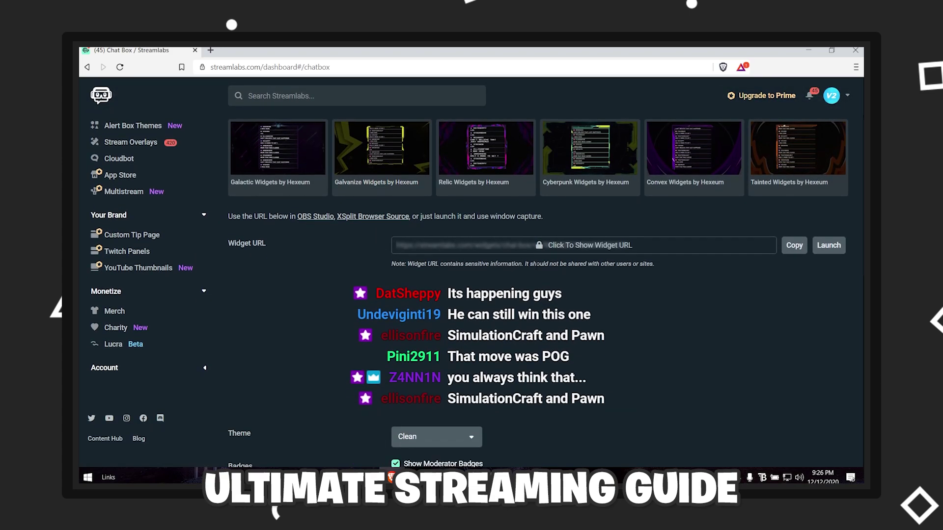
left_click(794, 245)
mouse_move(468, 476)
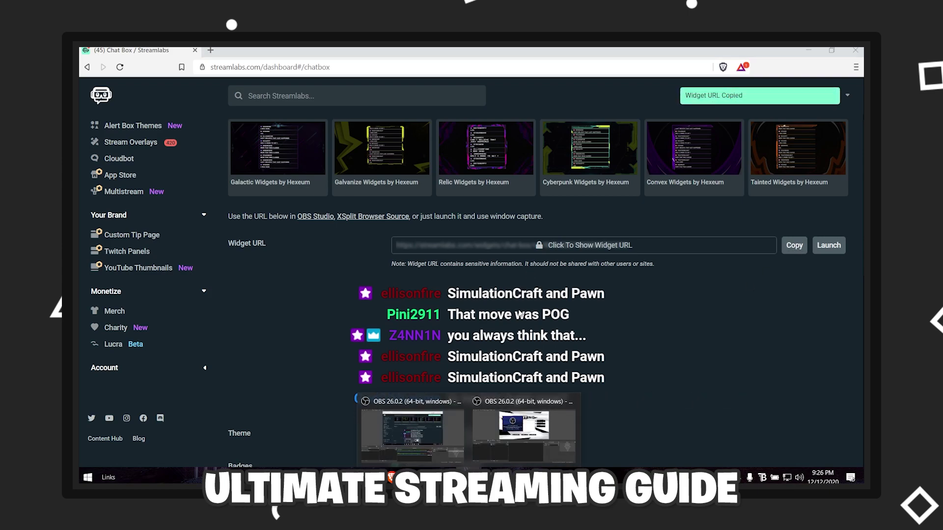
left_click(535, 434)
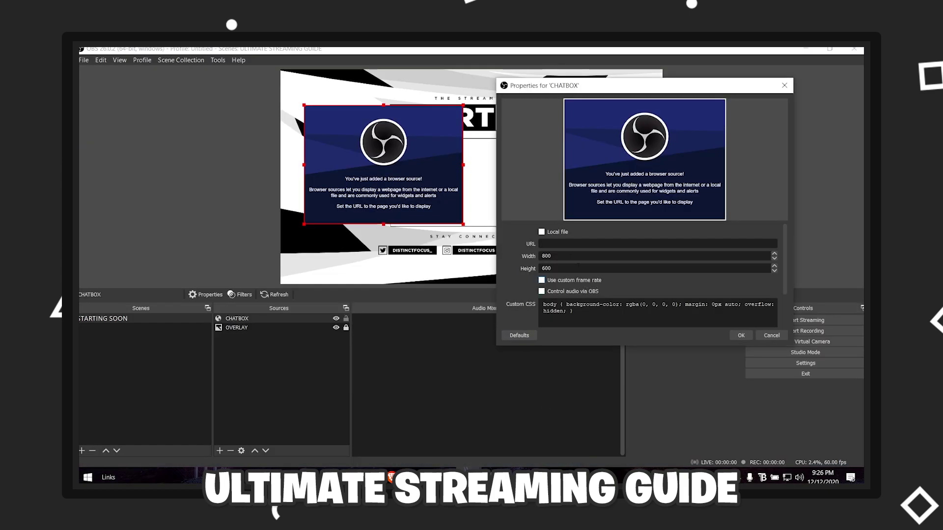
Paste the Streamlabs chat box widget URL into CHATBOX's URL field and confirm.
left_click(569, 244)
key("ctrl+v")
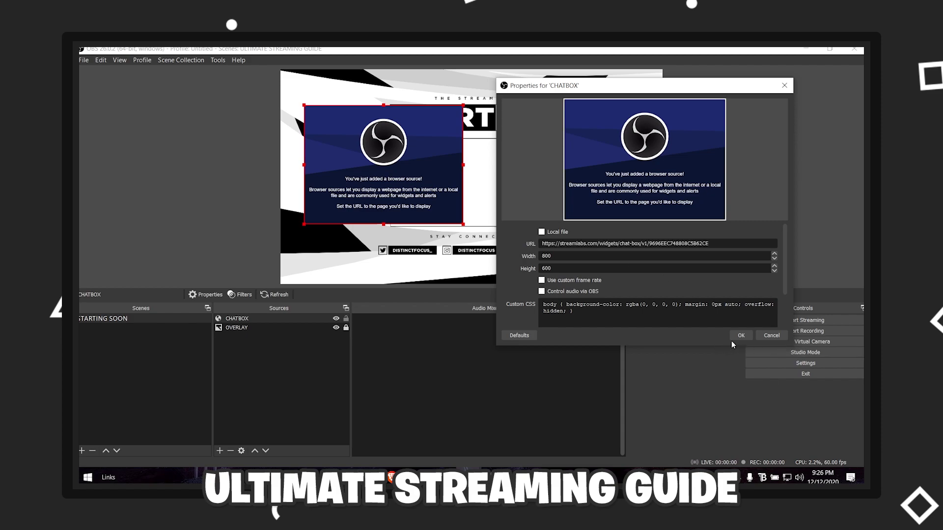
left_click(739, 337)
Move and resize the CHATBOX source to fit the overlay's white chat panel.
left_click_drag(388, 167, 485, 168)
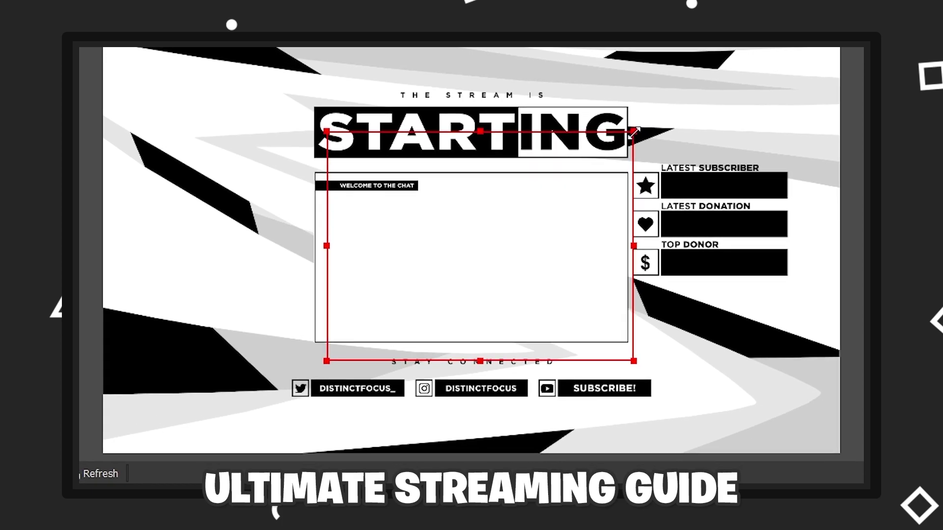
left_click_drag(637, 132, 501, 230)
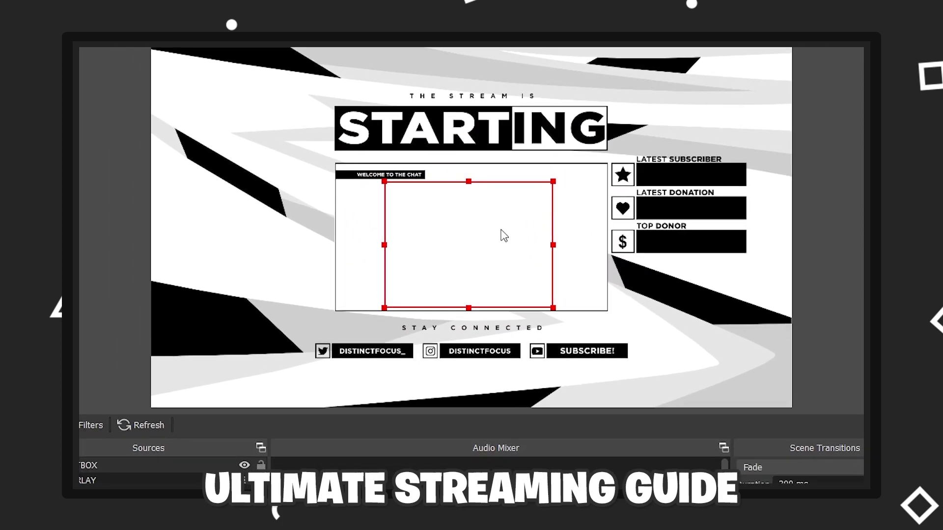
left_click_drag(552, 178, 572, 164)
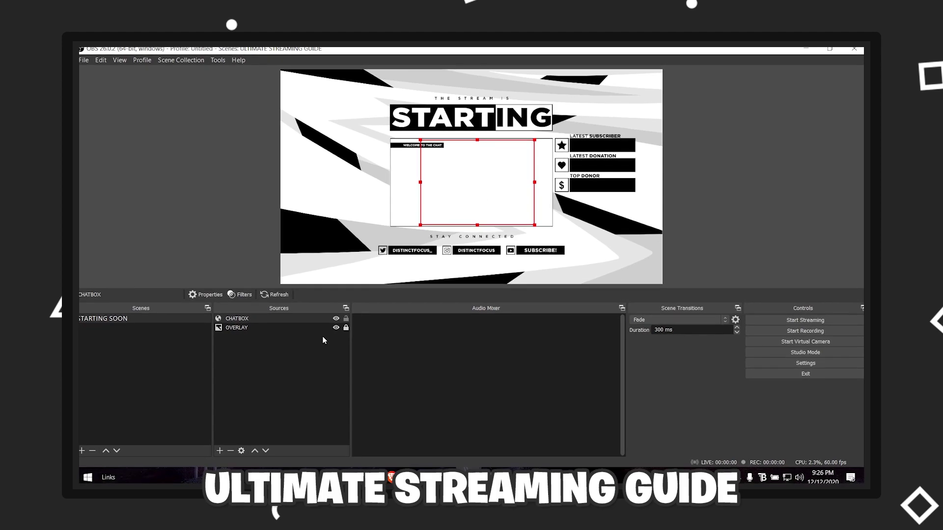
Lock the CHATBOX source, deselect it, and minimize the Streamlabels window.
left_click(346, 319)
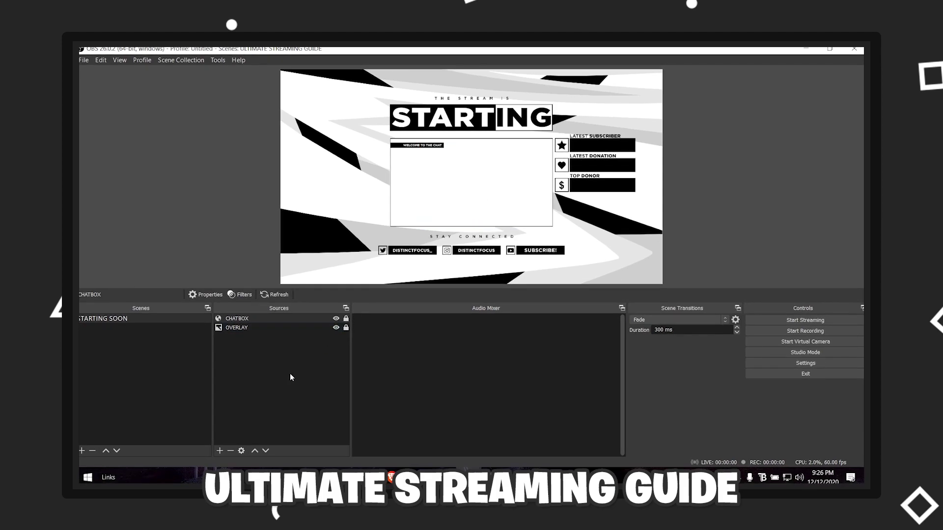
left_click(290, 373)
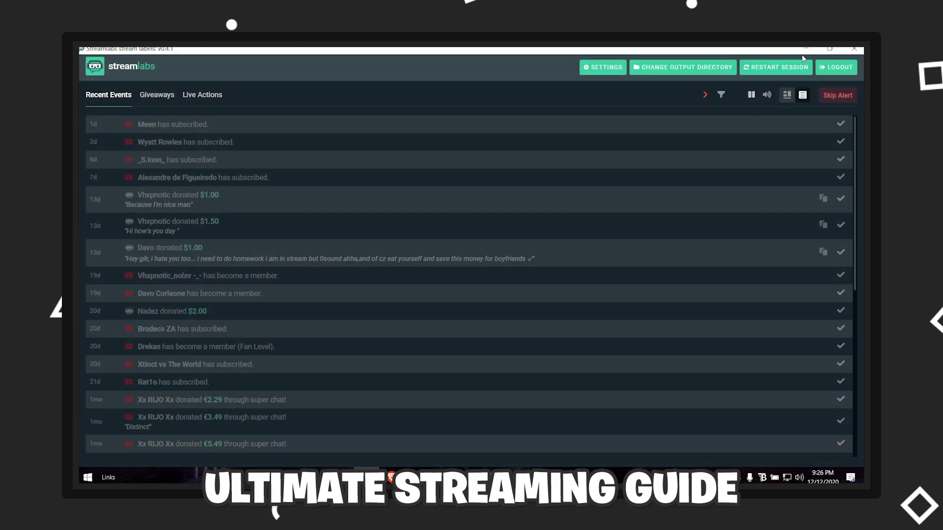
left_click(809, 49)
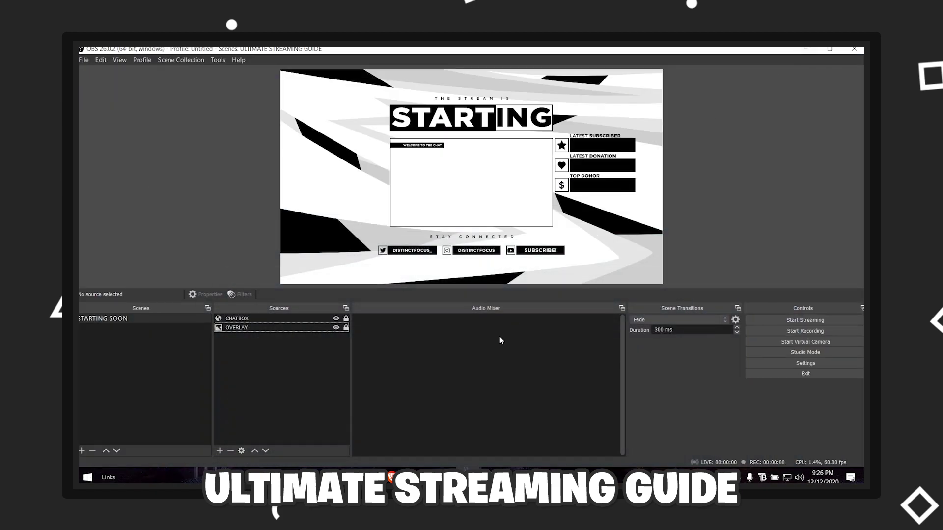
Create a Text (GDI+) source named LATEST SUB and set its font to Gotham Black.
left_click(219, 450)
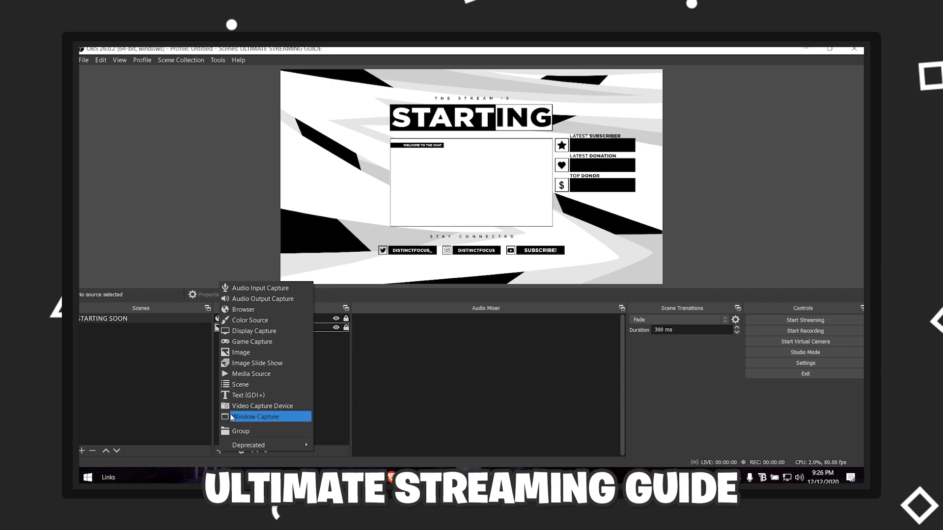
left_click(255, 395)
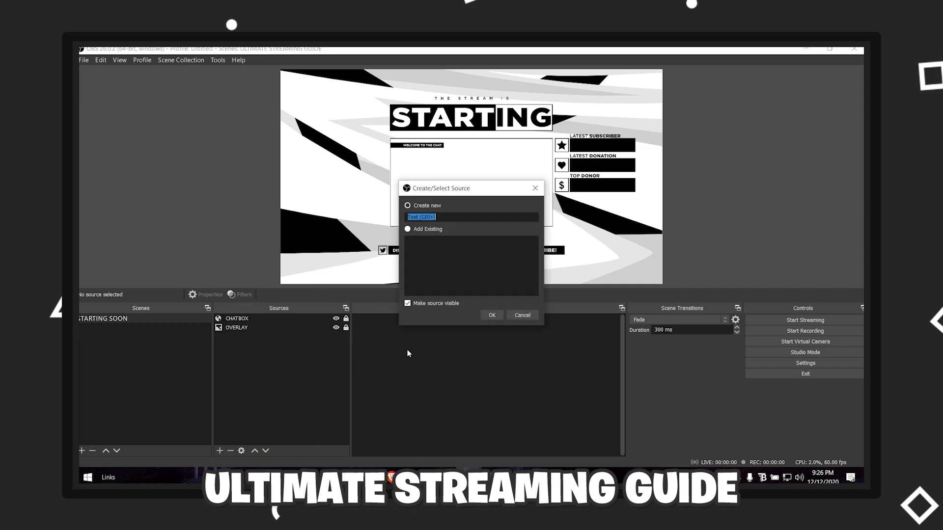
type("LATEST SUB")
key("Return")
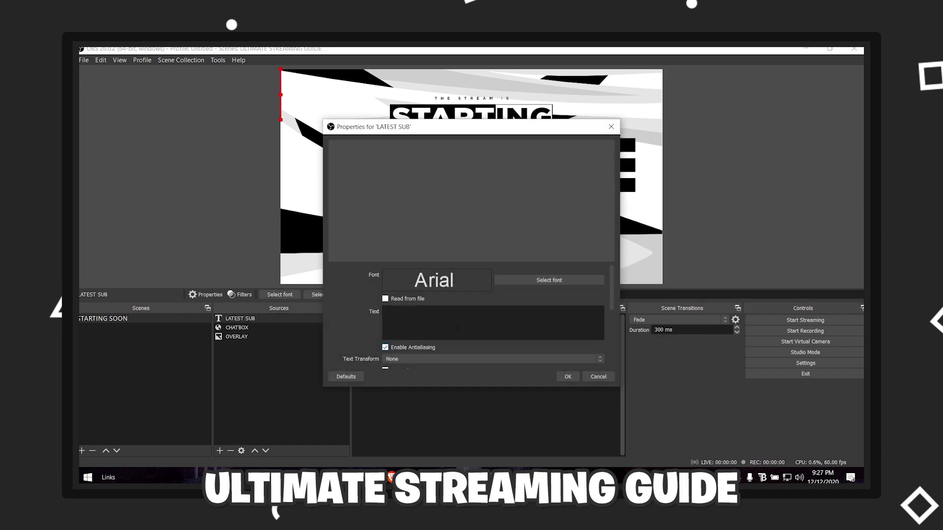
left_click(544, 280)
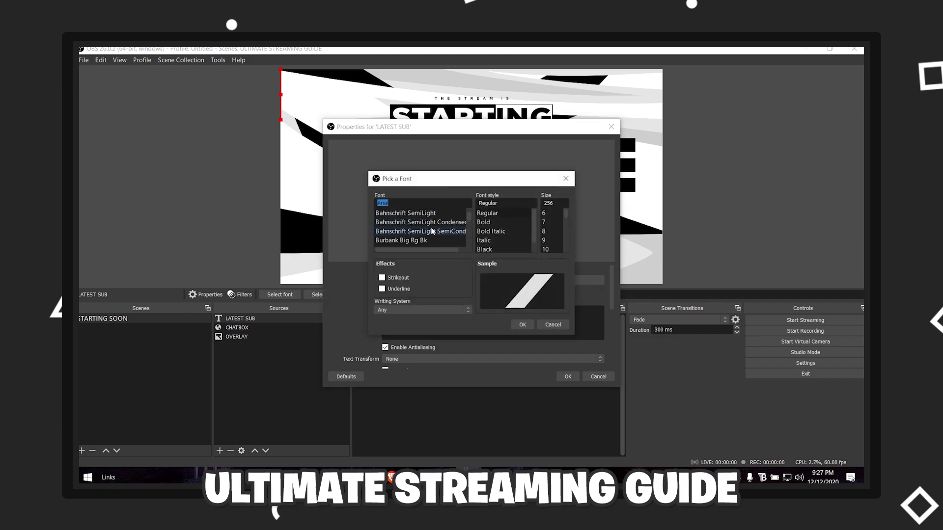
scroll(432, 231, "down", 10)
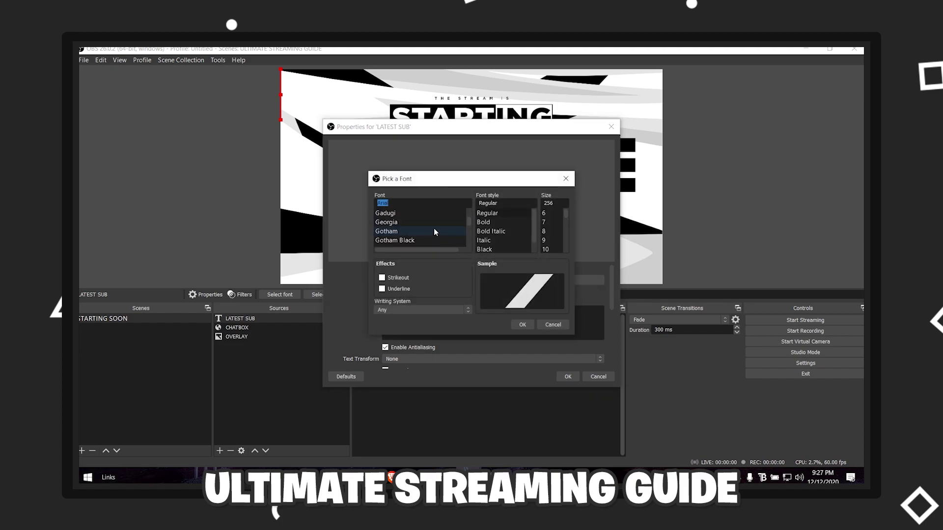
left_click(426, 240)
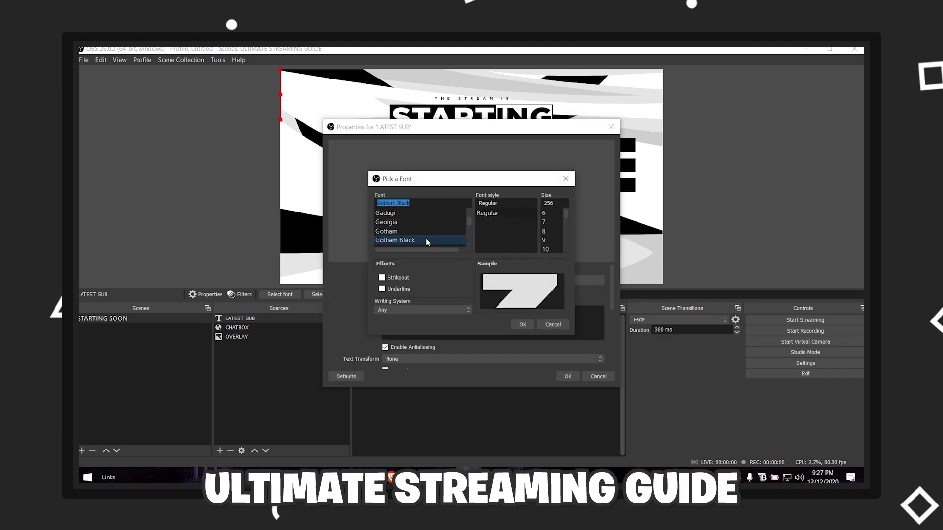
left_click(524, 325)
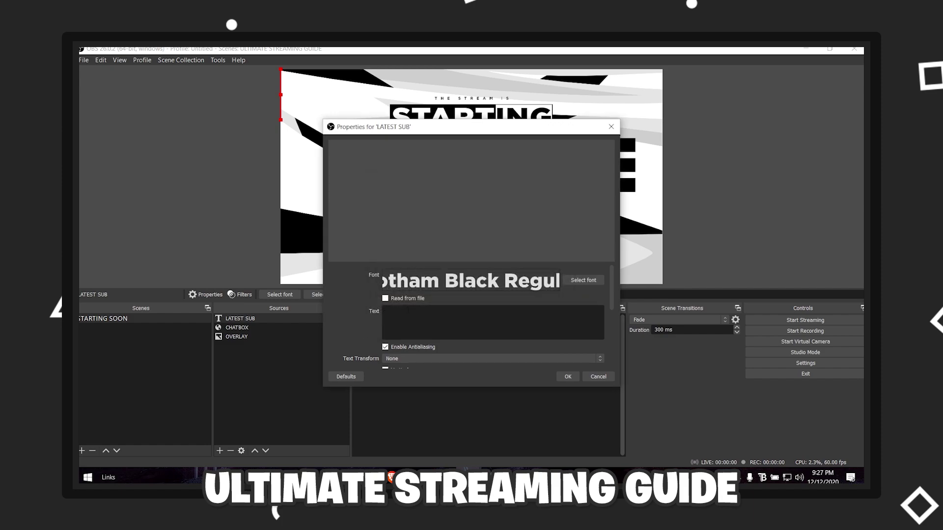
Switch LATEST SUB to Read from file and open the Text File (UTF-8) picker.
left_click(386, 299)
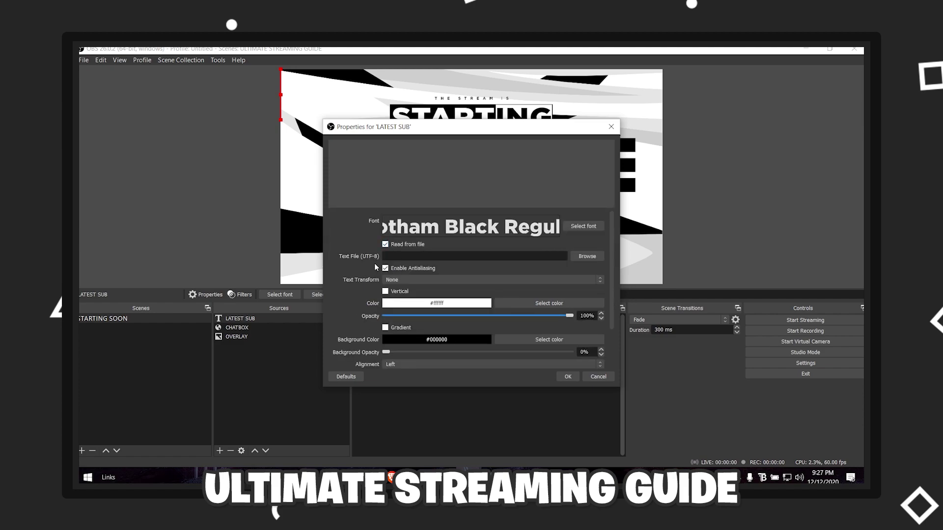
left_click(587, 258)
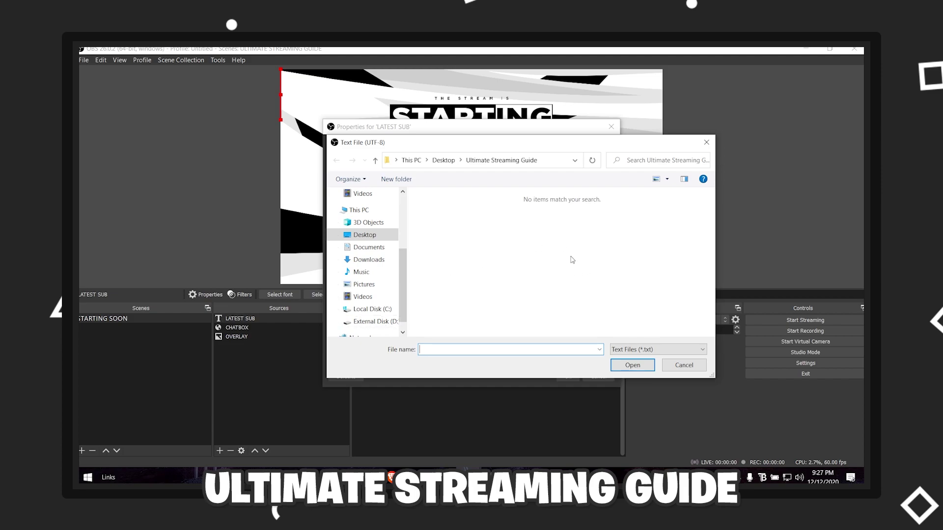
left_click_drag(532, 143, 502, 118)
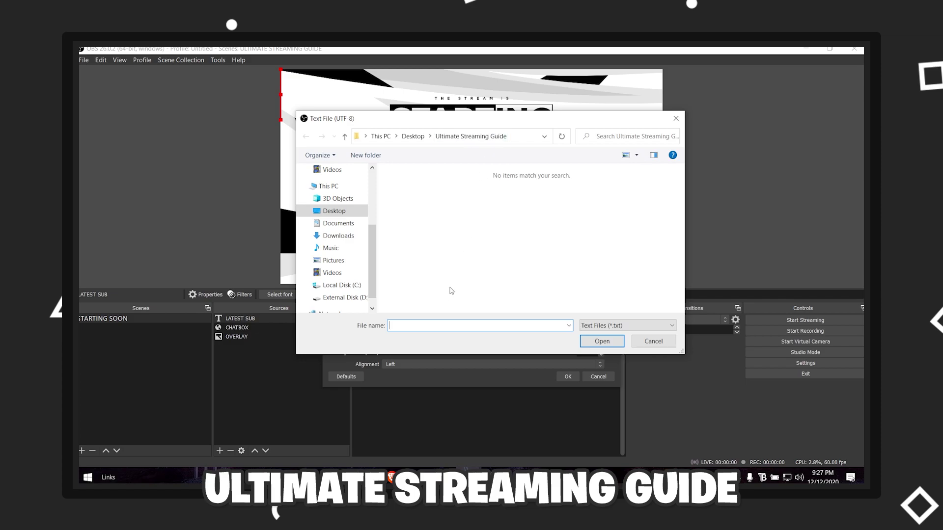
In Streamlabels, check that labels save to the Streamlabels DFV2 folder, leaving the directory unchanged.
left_click(366, 432)
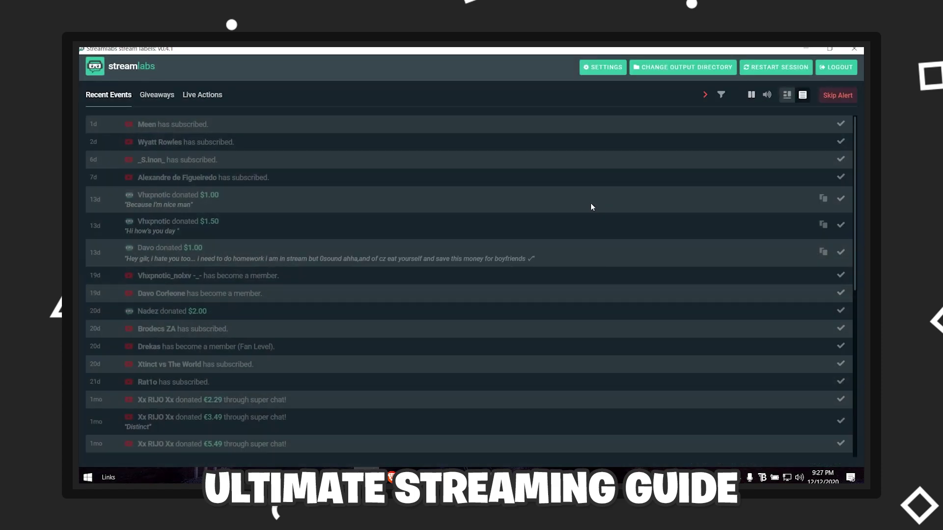
left_click(685, 69)
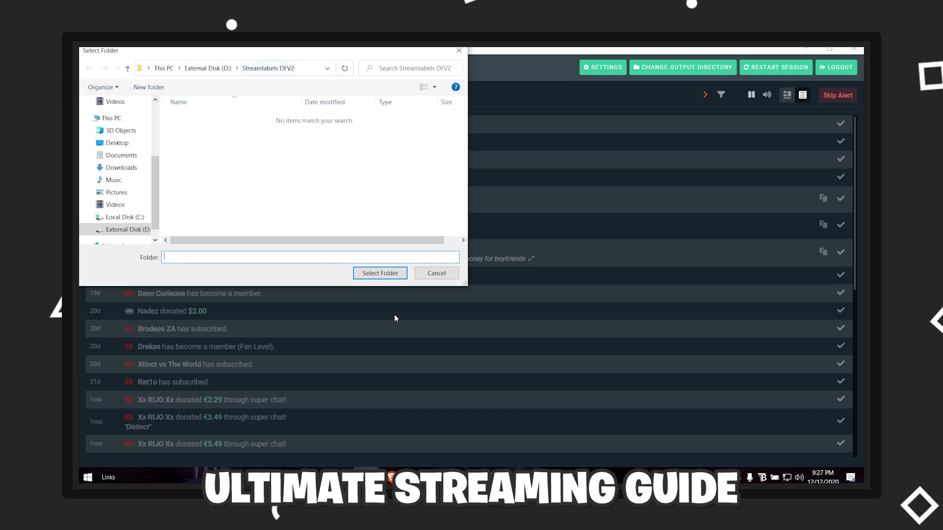
left_click(437, 273)
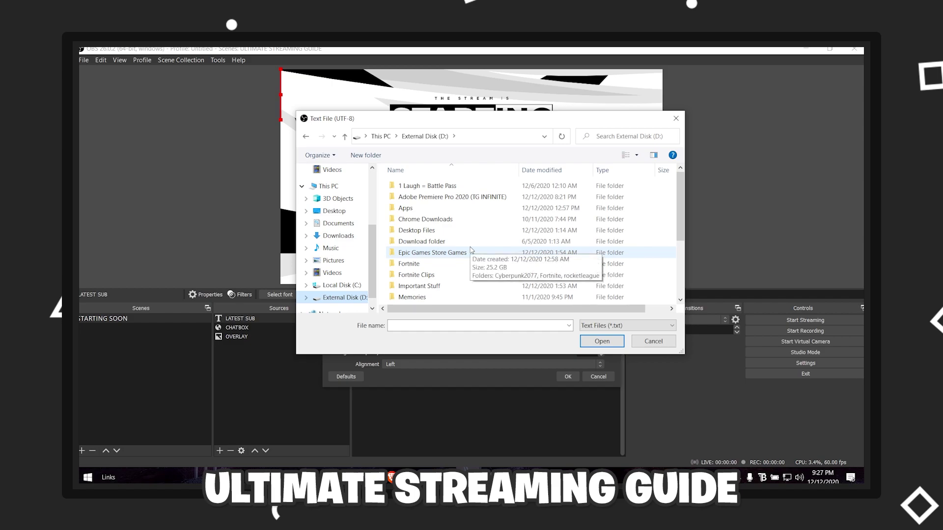
Open D:\Streamlabels DFV2 in the file picker and scroll through its label text files.
scroll(472, 250, "down", 3)
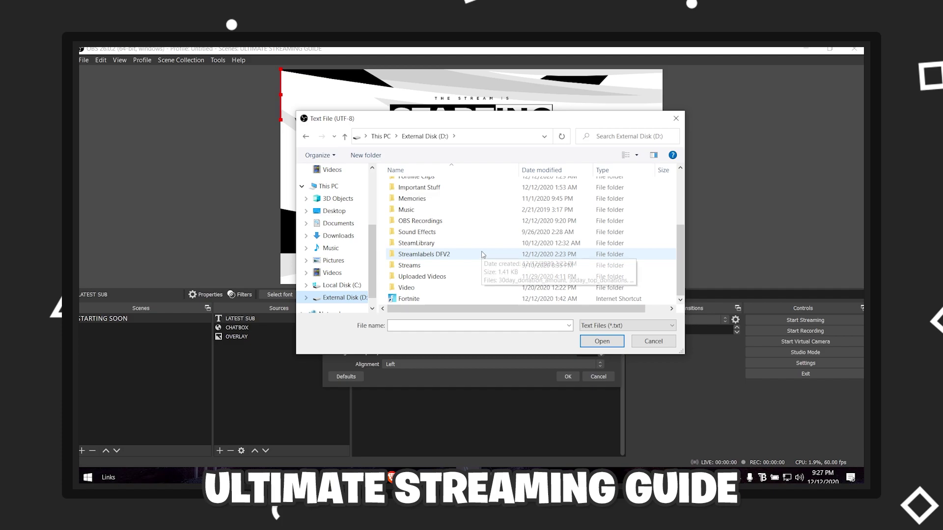
double_click(456, 254)
left_click_drag(529, 123, 447, 121)
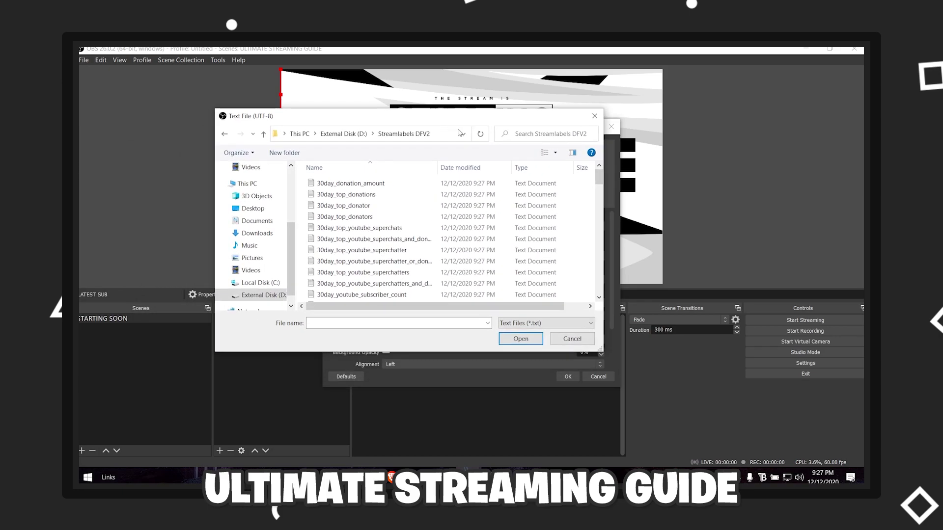
scroll(422, 235, "down", 1)
scroll(421, 235, "down", 12)
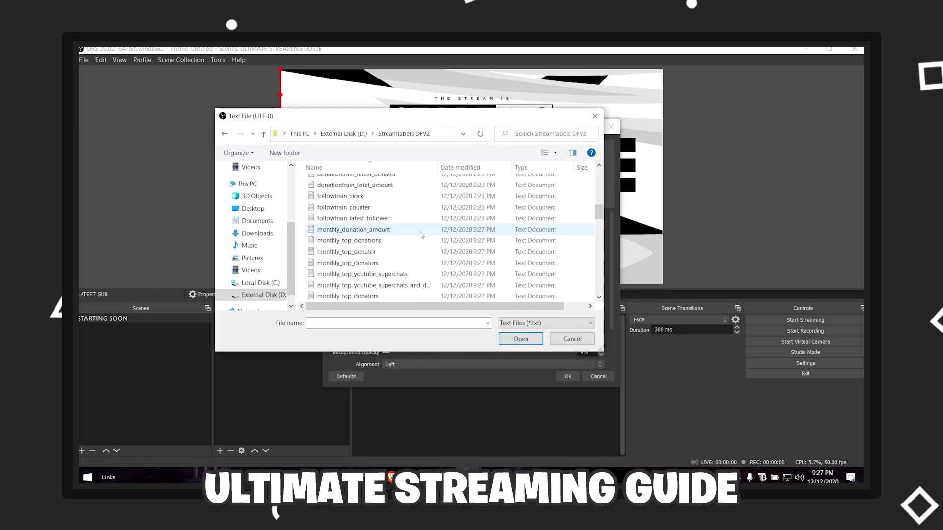
scroll(420, 236, "down", 1)
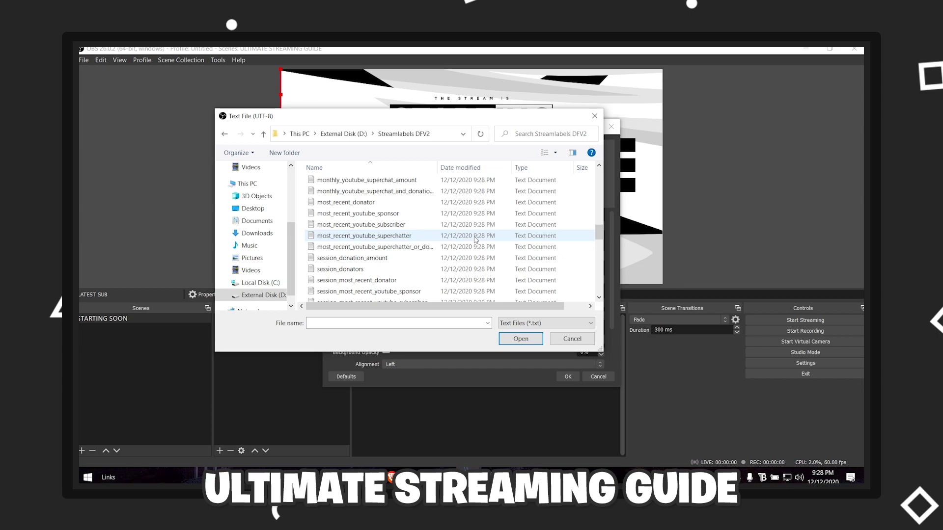
Load most_recent_youtube_subscriber.txt and size the subscriber name onto the Latest Subscriber bar.
double_click(467, 225)
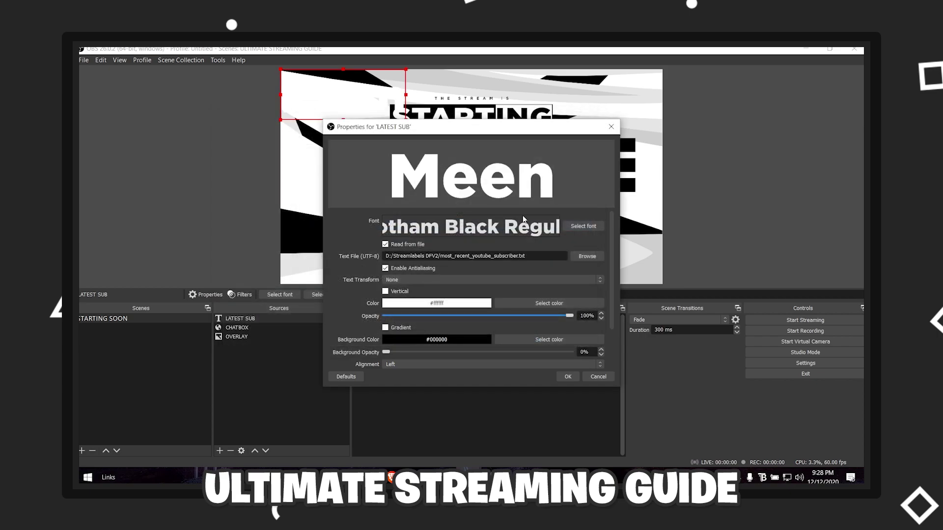
left_click_drag(486, 135, 246, 162)
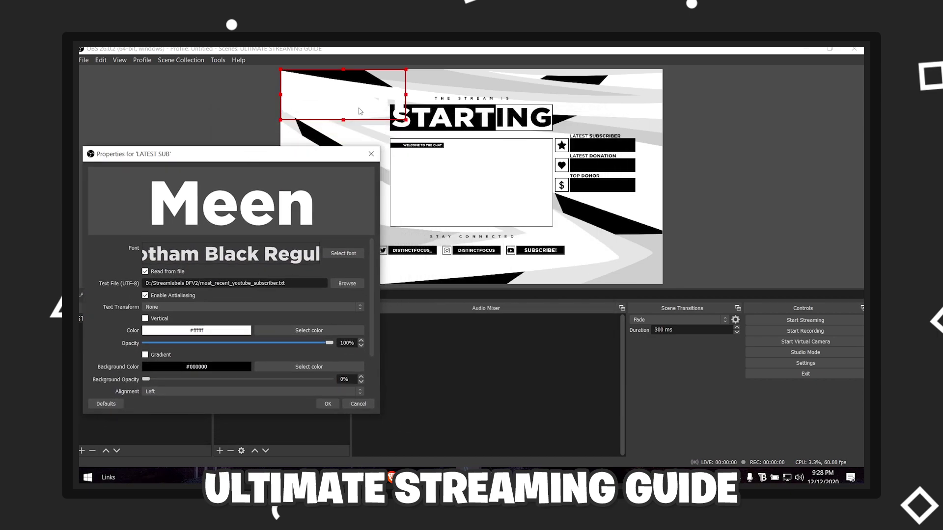
left_click_drag(382, 101, 574, 159)
left_click_drag(307, 154, 452, 101)
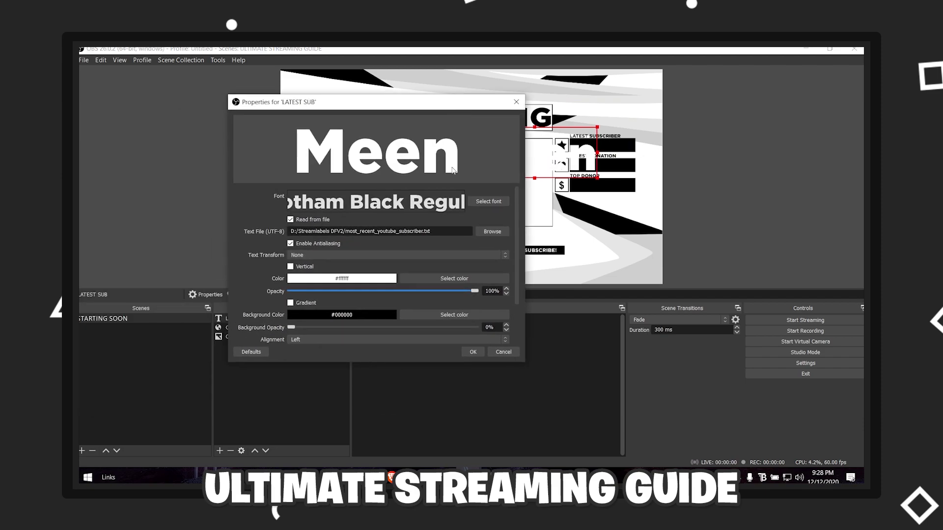
left_click(472, 352)
left_click_drag(596, 126, 607, 146)
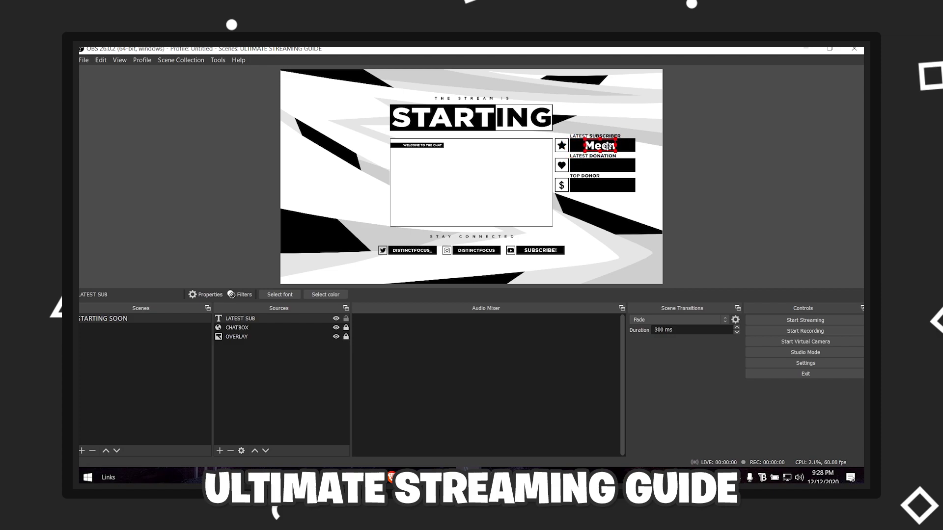
left_click(322, 355)
Lock LATEST SUB and create a new Text (GDI+) source named LATEST DONATION.
left_click(345, 318)
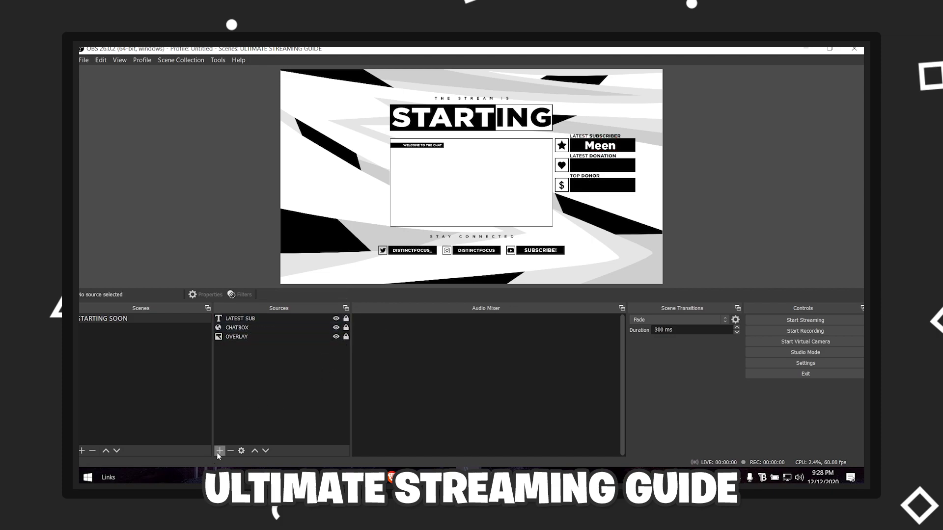
left_click(219, 451)
left_click(263, 395)
left_click(220, 451)
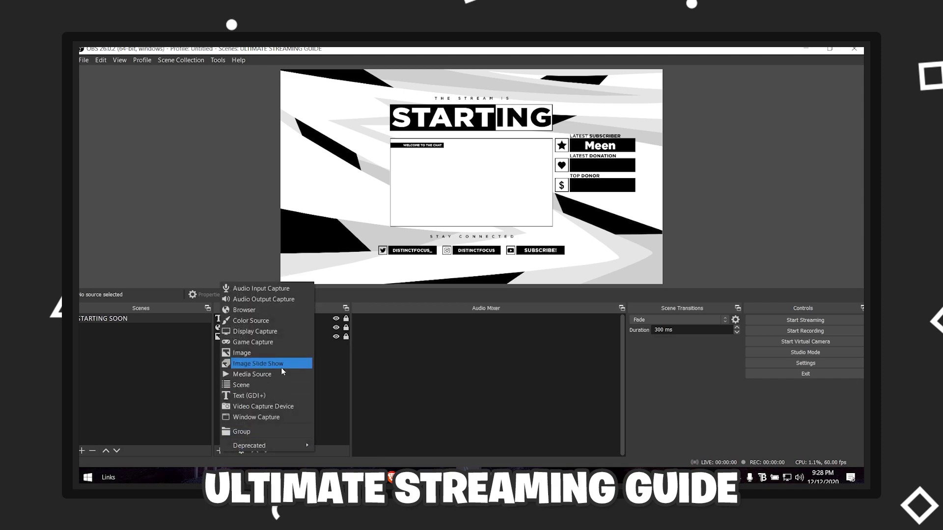
left_click(261, 396)
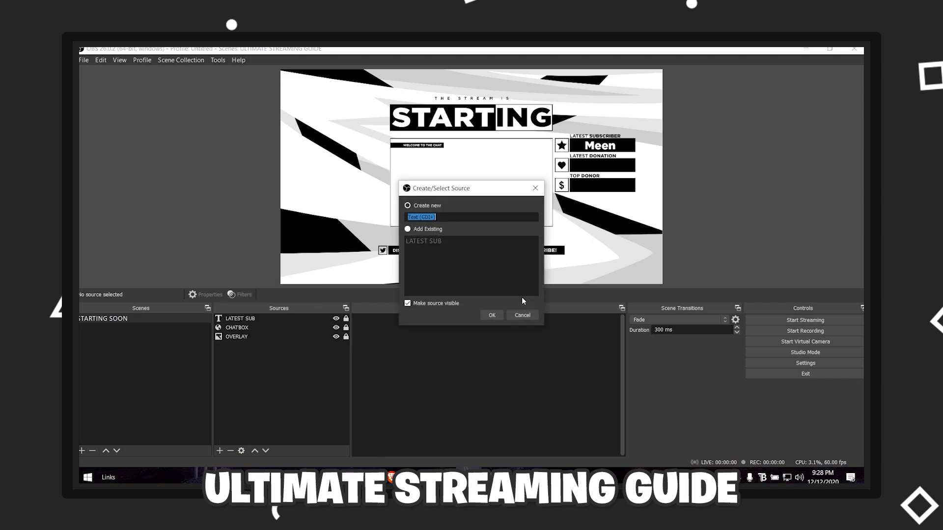
type("LATEST DONATION")
key("Return")
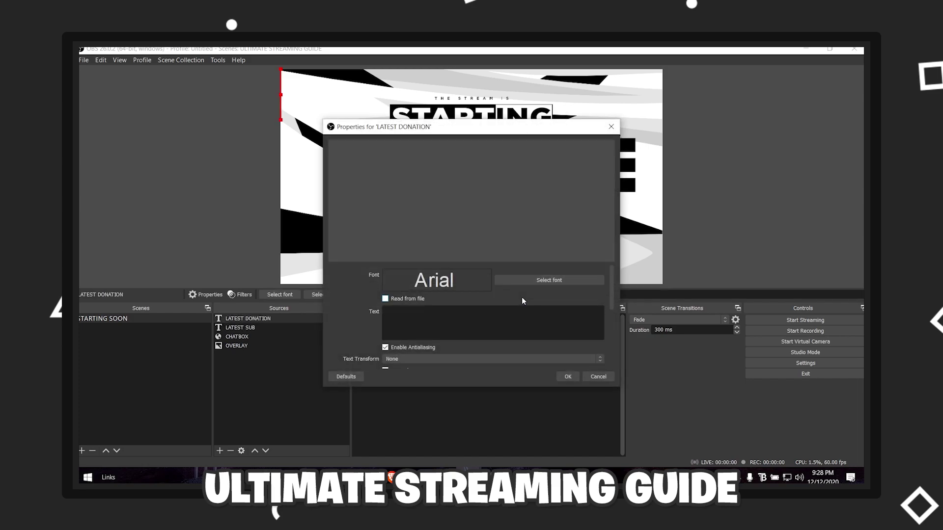
Set the LATEST DONATION font to Gotham Black.
left_click(549, 280)
scroll(439, 226, "down", 8)
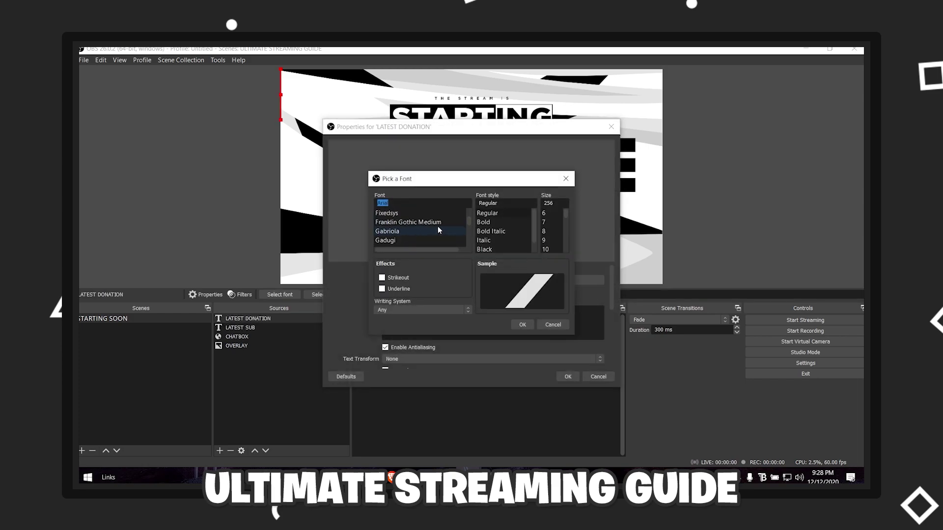
scroll(437, 226, "down", 2)
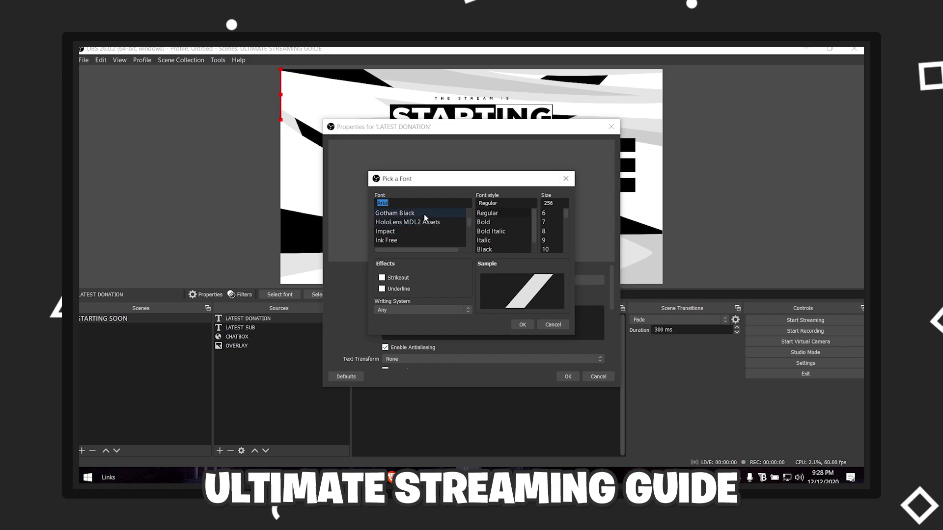
left_click(423, 214)
left_click(523, 325)
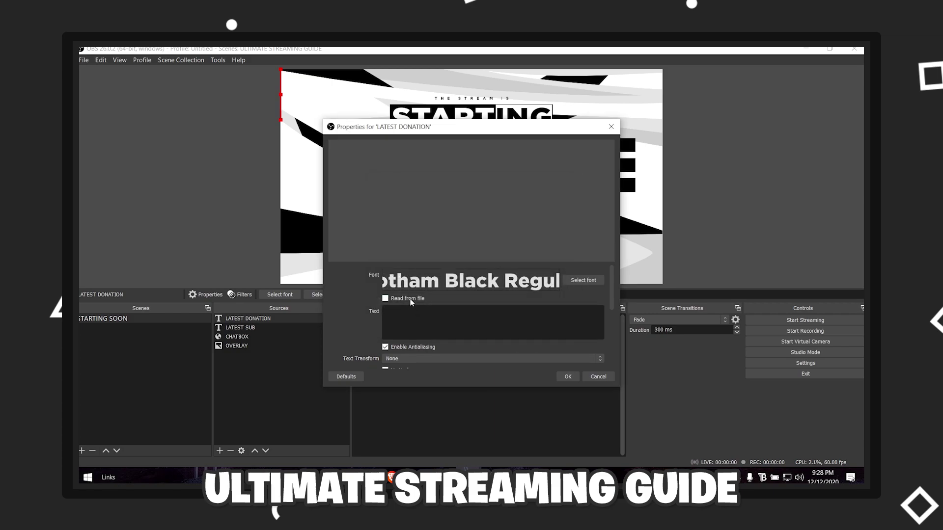
Make LATEST DONATION read from a file and browse the Streamlabels DFV2 label files.
left_click(411, 299)
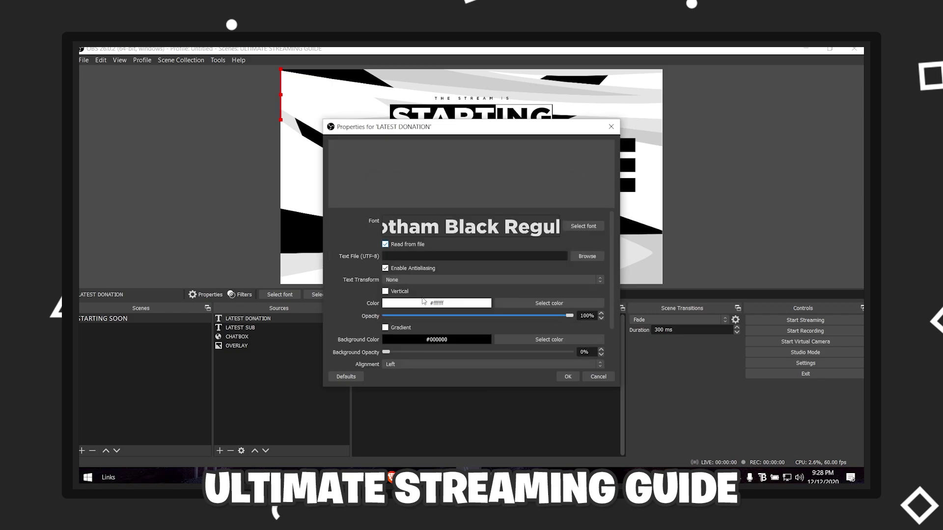
left_click(587, 256)
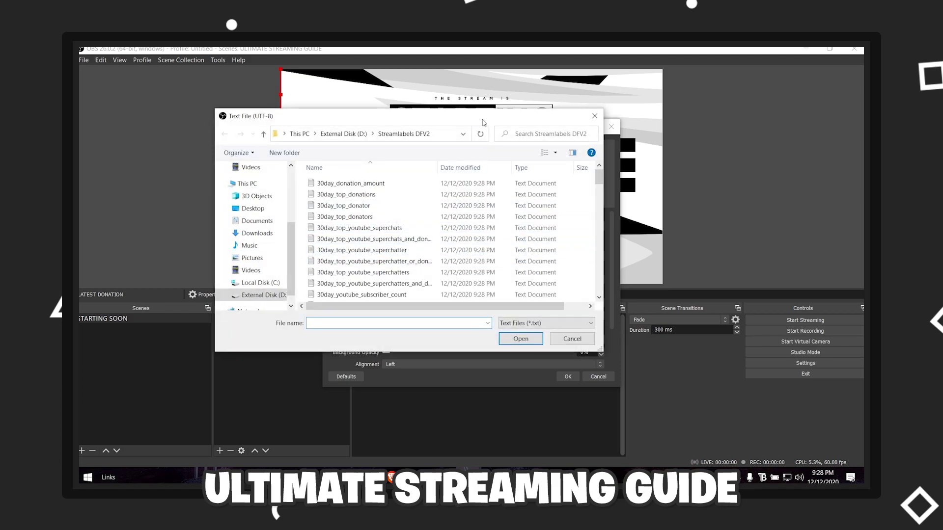
left_click_drag(483, 122, 347, 132)
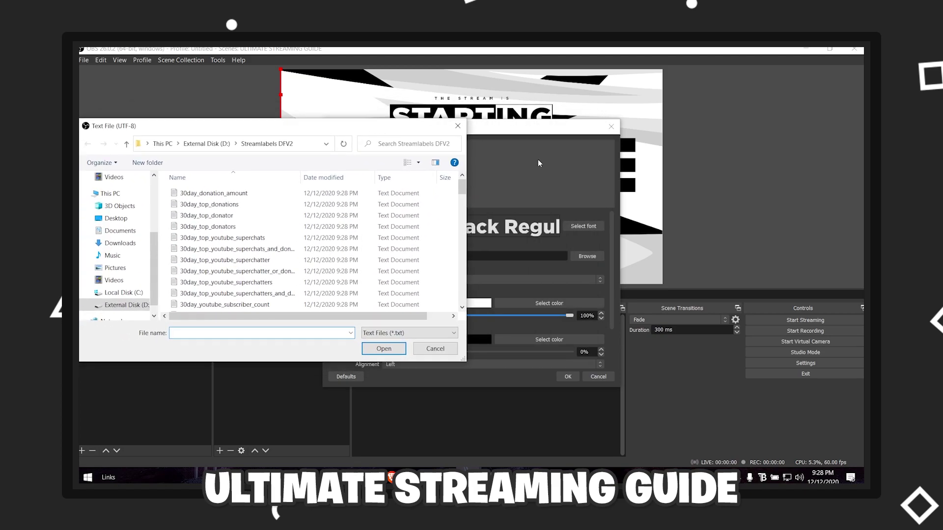
left_click_drag(115, 126, 204, 112)
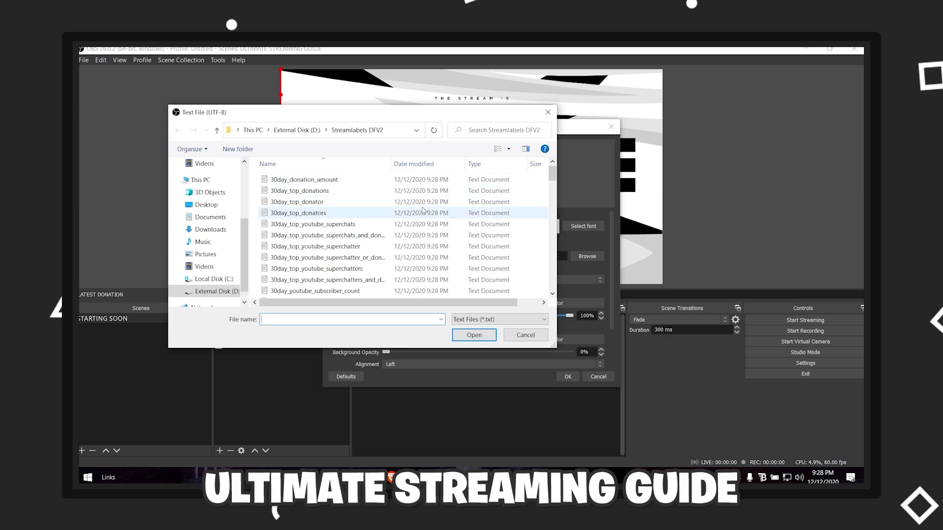
scroll(345, 239, "down", 7)
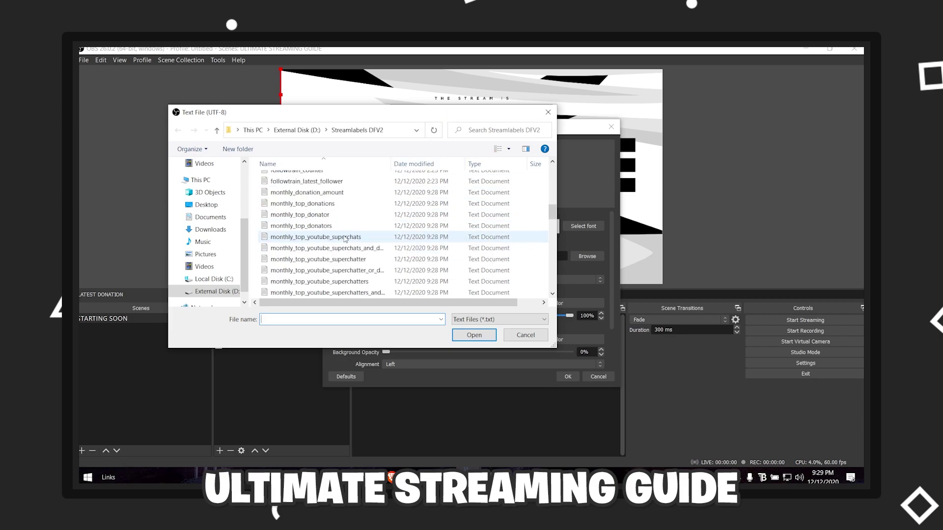
scroll(345, 239, "down", 5)
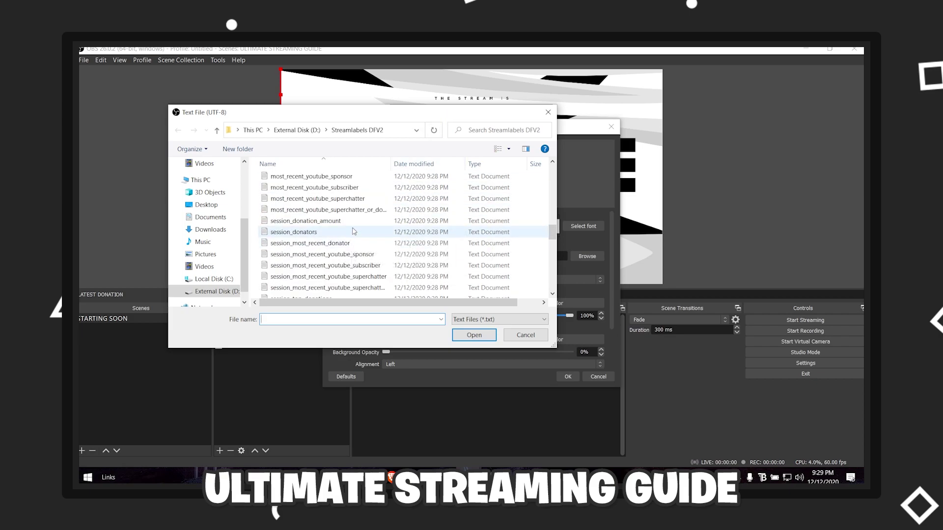
scroll(358, 229, "up", 1)
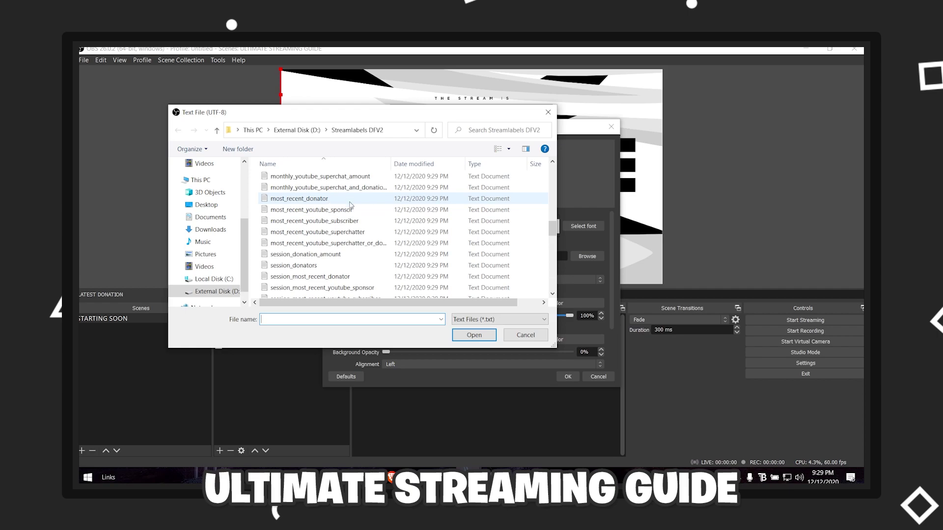
Load most_recent_donator.txt and place the donor name and $1.00 onto the Latest Donation bar.
double_click(350, 205)
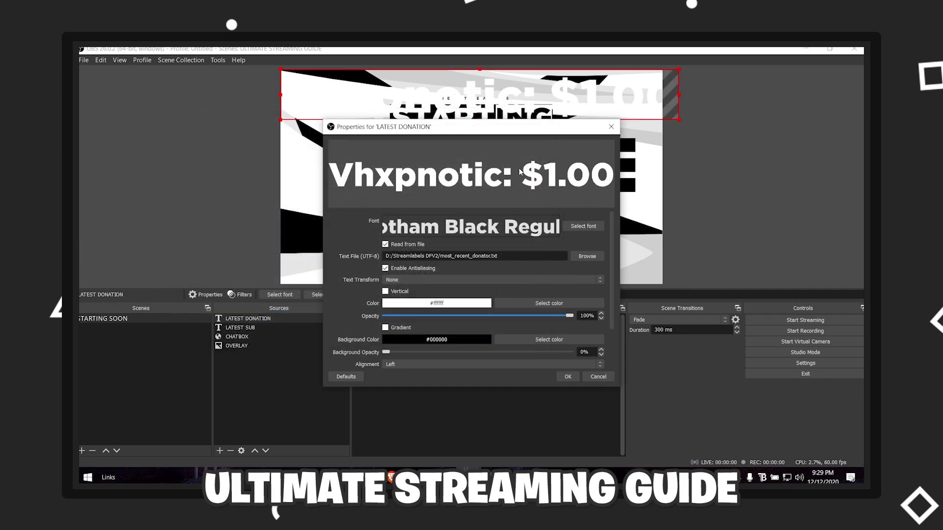
left_click_drag(521, 132, 304, 152)
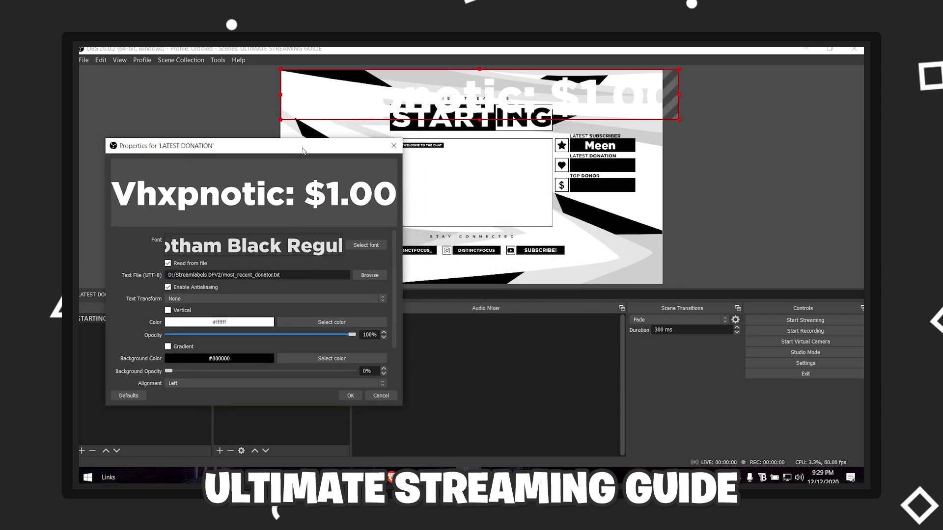
left_click(351, 397)
left_click_drag(675, 75, 698, 146)
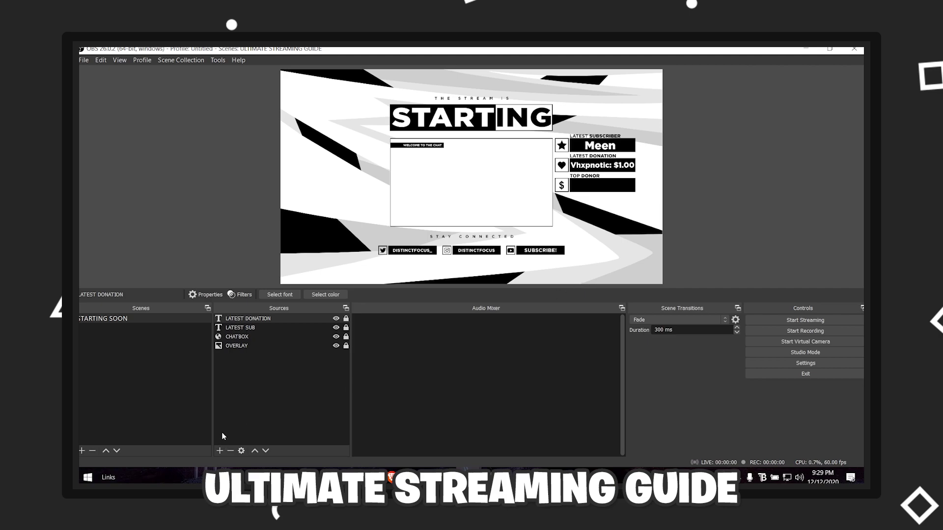
Create a Text (GDI+) source named TOP DONORT using the Gotham Black font.
left_click(220, 450)
left_click(245, 380)
type("TOP DONORT")
key("Return")
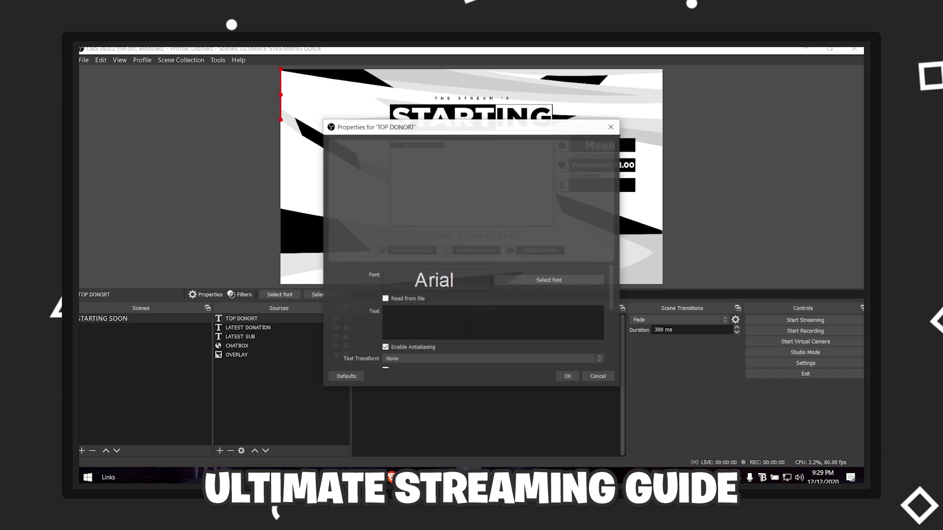
left_click(548, 280)
scroll(432, 228, "down", 3)
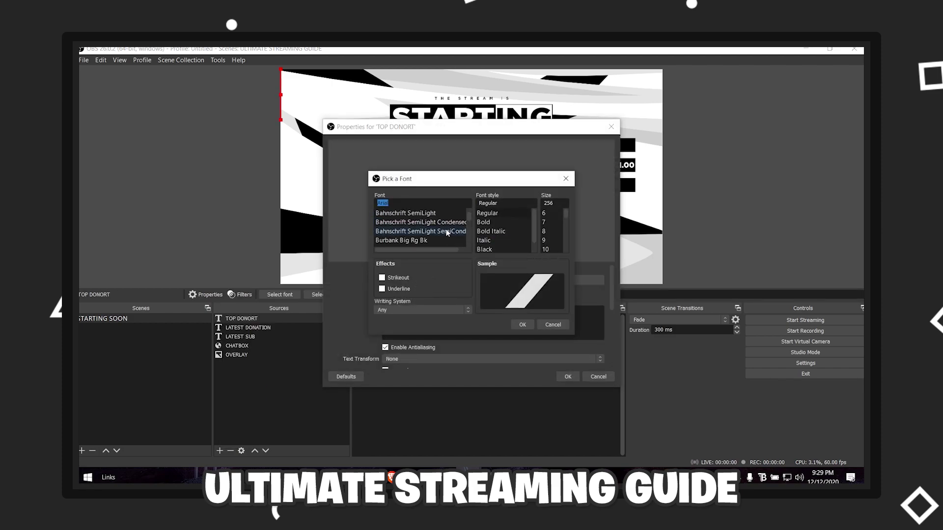
scroll(445, 229, "down", 6)
left_click(432, 240)
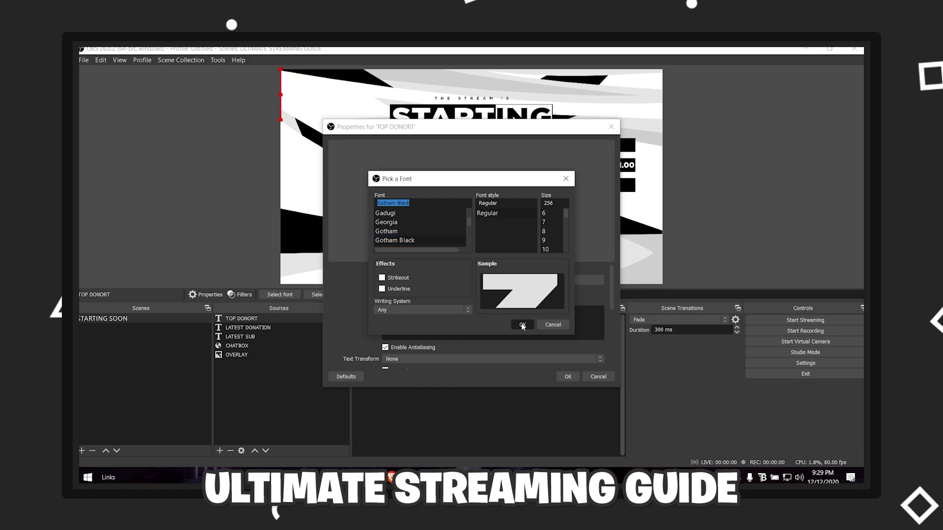
left_click(522, 326)
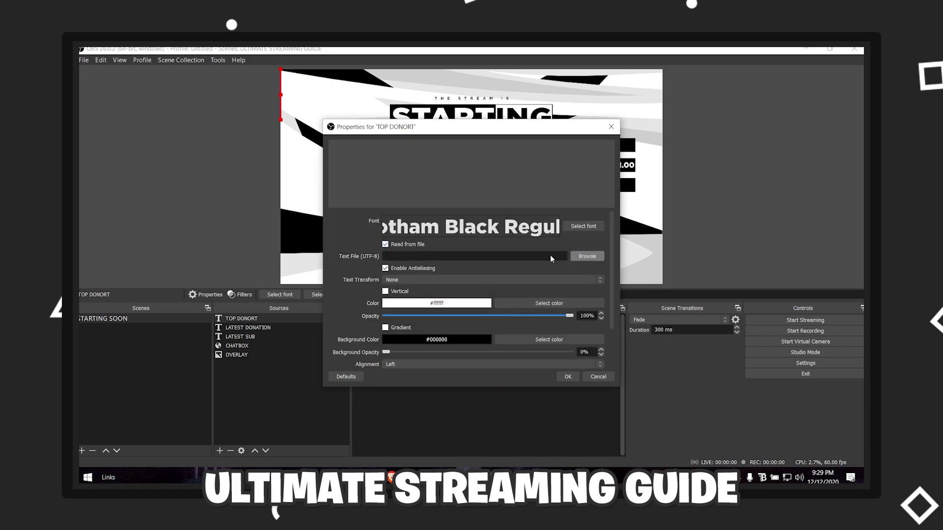
Point TOP DONORT at all_time_top_donator.txt to show the $63.44 top donation.
left_click(587, 256)
scroll(344, 231, "up", 5)
left_click(314, 205)
left_click(474, 334)
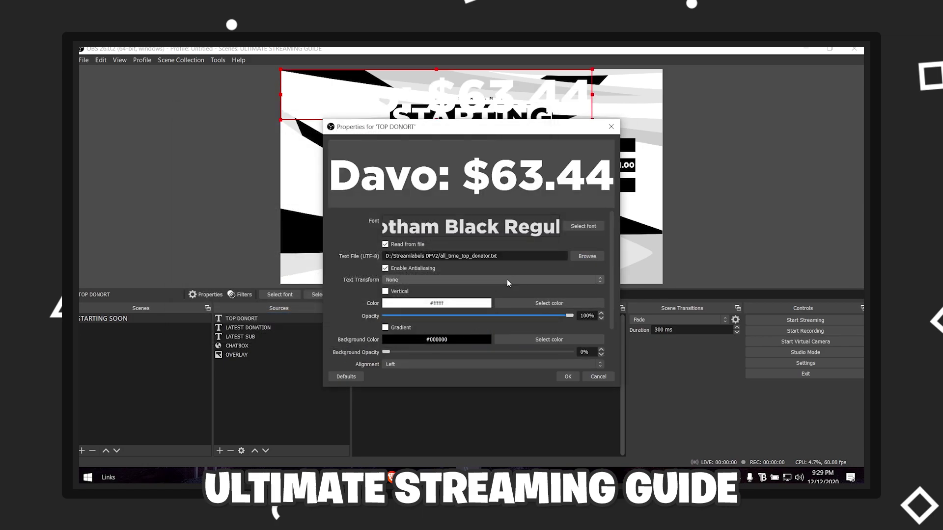
Fit the TOP DONORT text within the Top Donor bar and lock it.
left_click_drag(513, 130, 309, 169)
left_click(366, 417)
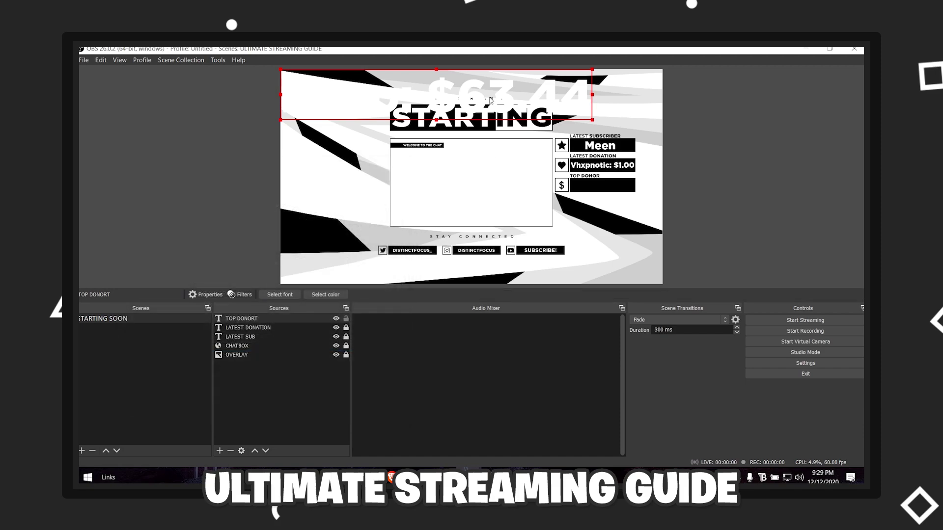
left_click_drag(490, 100, 521, 187)
left_click_drag(623, 156, 618, 185)
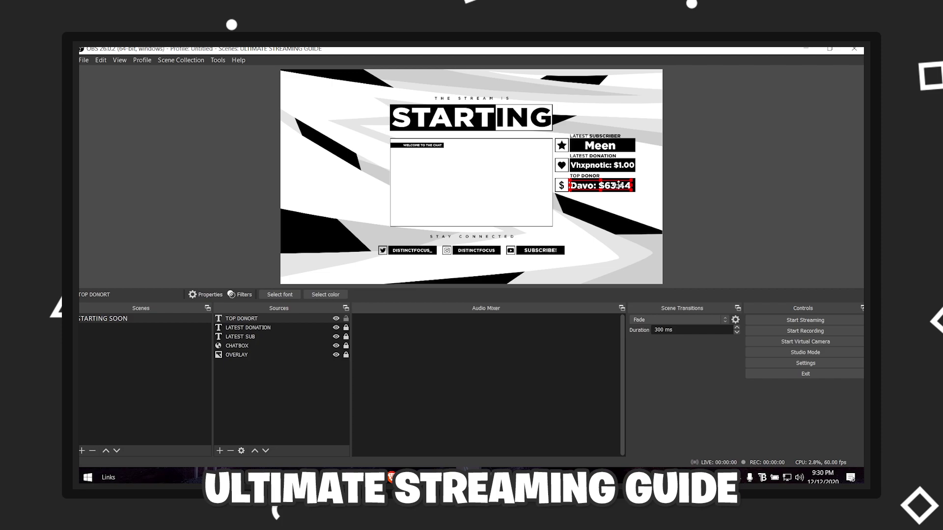
left_click(346, 318)
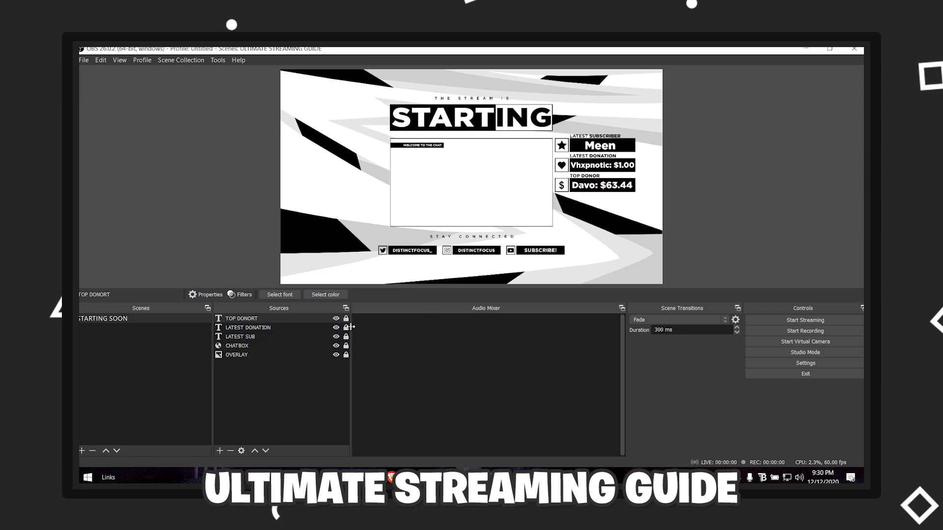